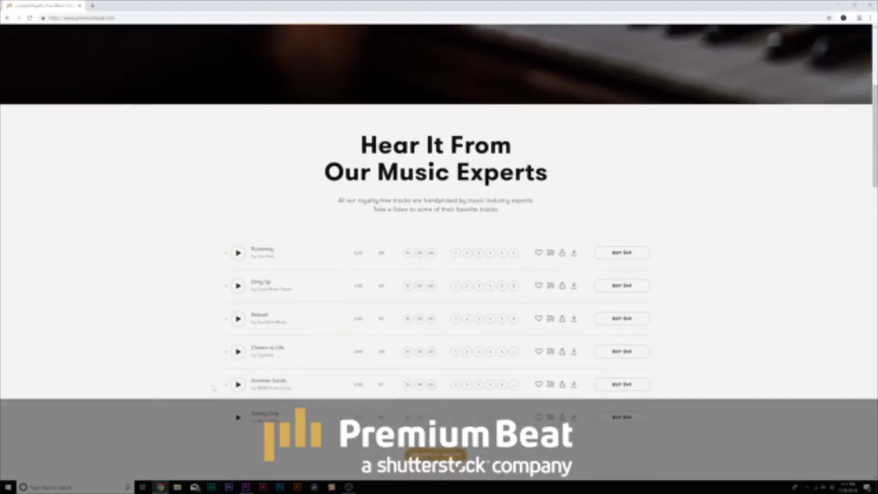
scroll(213, 388, down, 3)
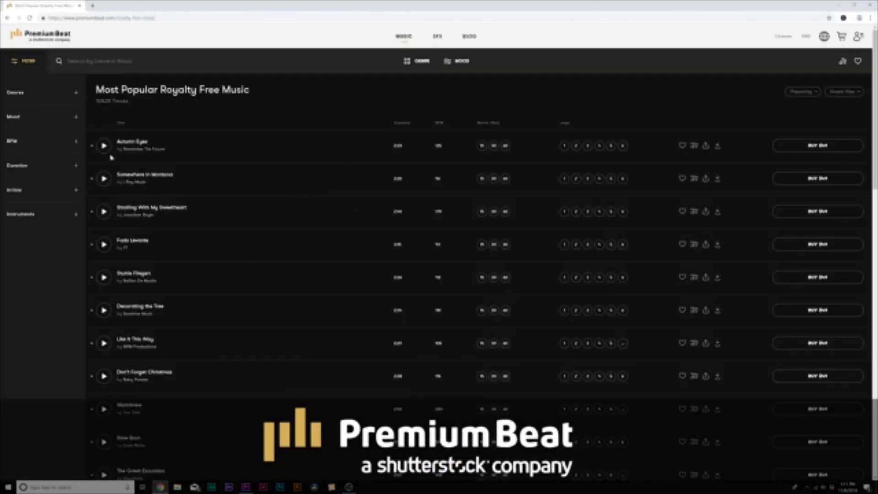
Step: Play a preview of the Autumn Eyes track in PremiumBeat's Most Popular list
click(104, 145)
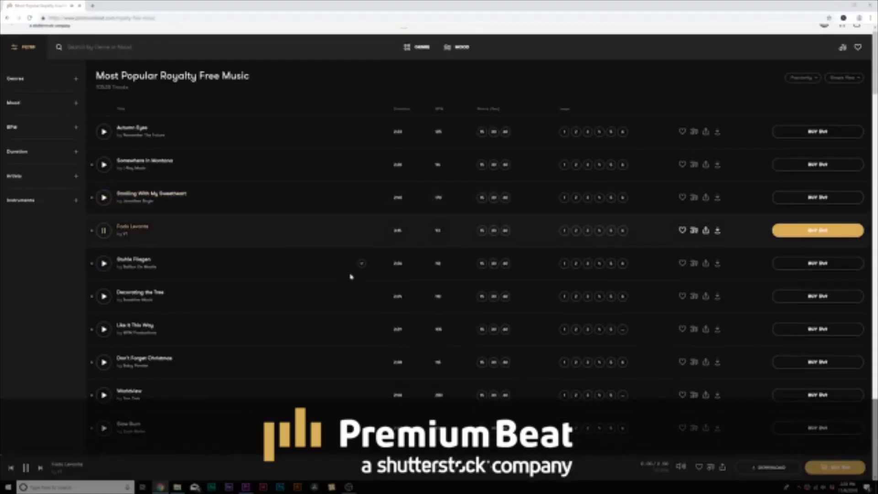
scroll(498, 346, down, 3)
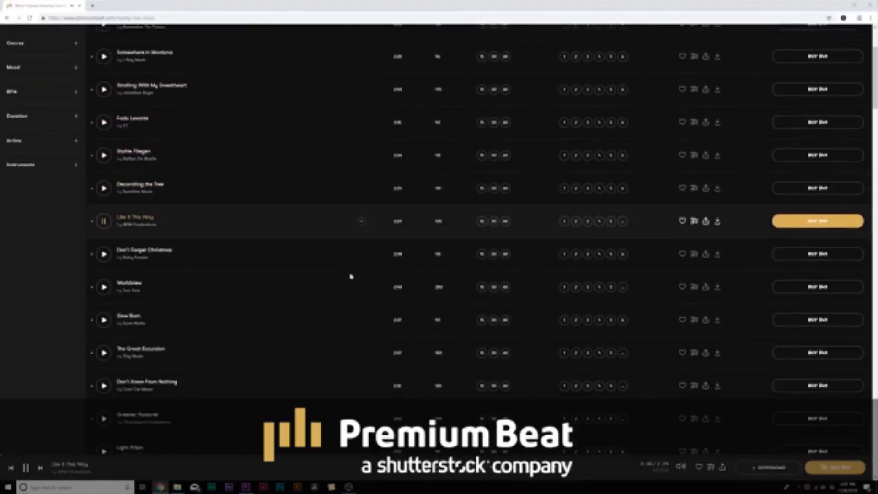
scroll(351, 276, down, 5)
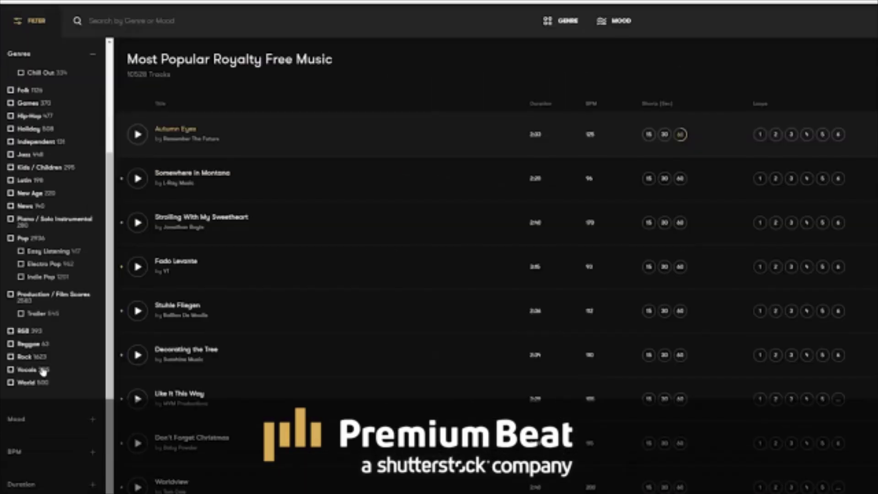
Step: Collapse the Genres filter section and expand the Mood filter options
scroll(44, 372, up, 4)
click(28, 63)
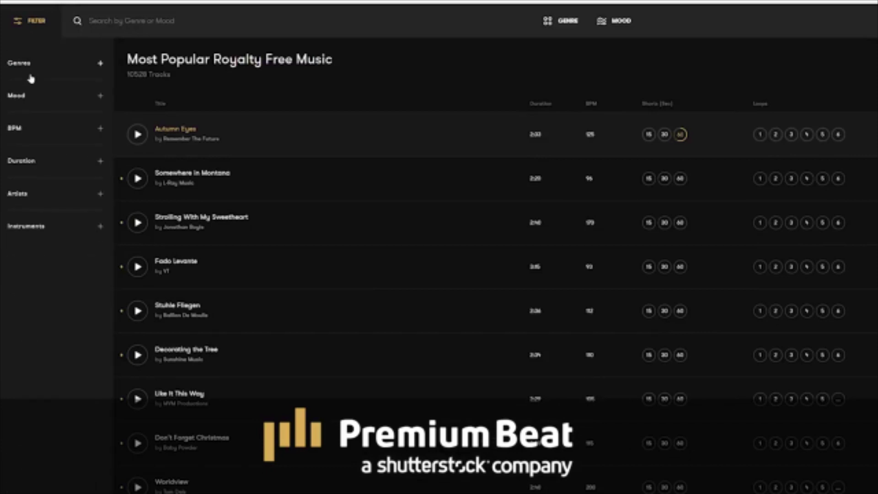
click(25, 97)
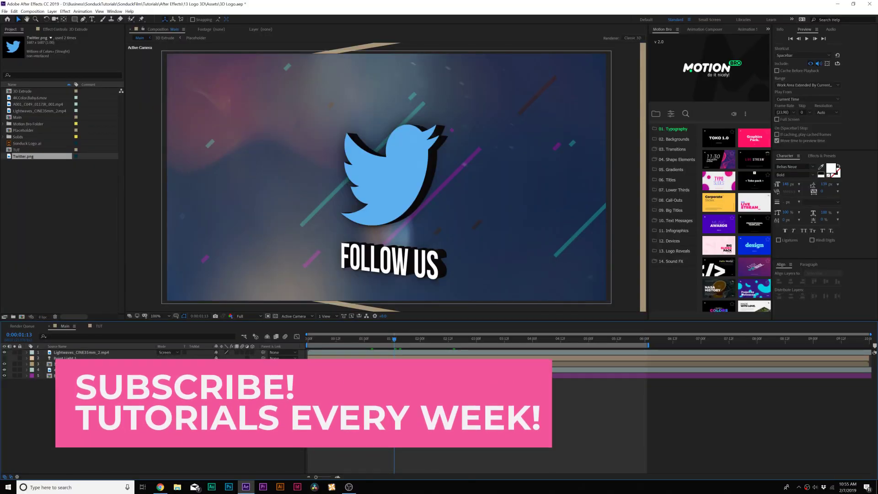
Step: Switch to the TUT composition and inspect the BG layer's Gradient Ramp settings
click(100, 329)
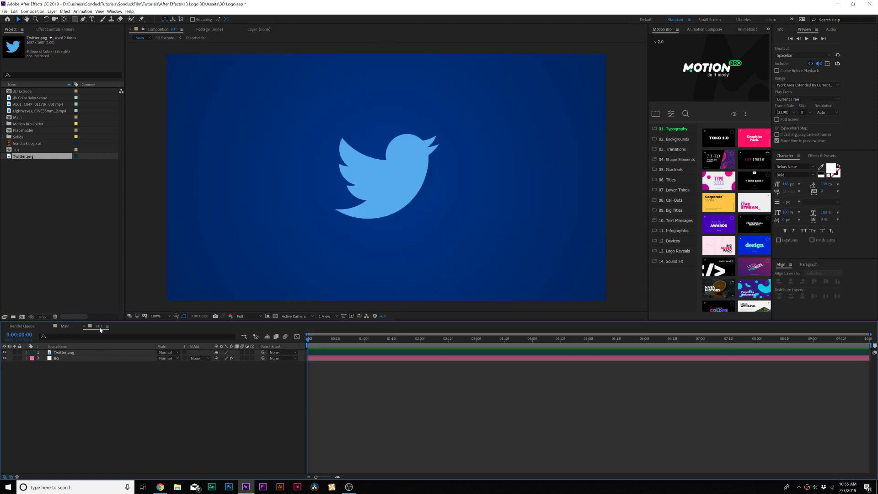
click(59, 359)
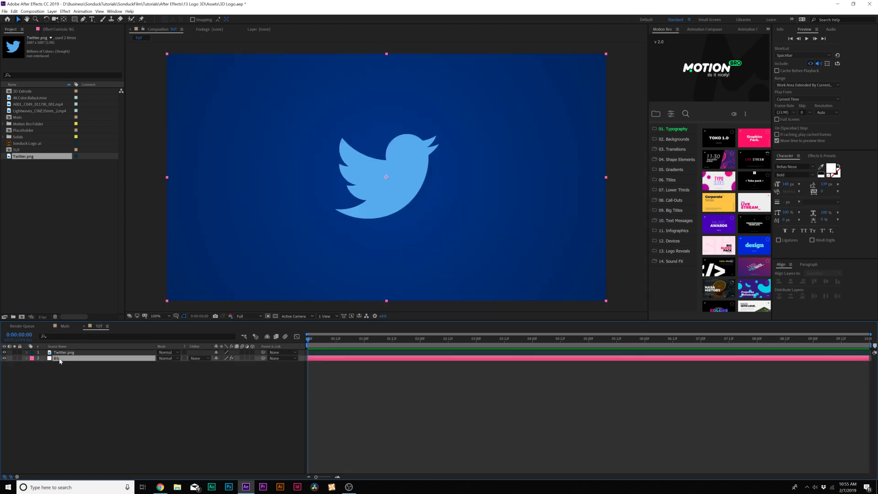
click(61, 29)
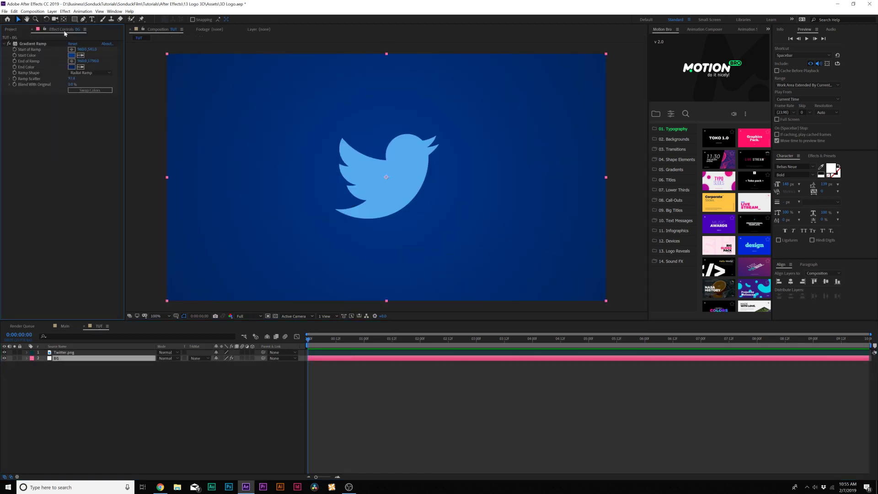
Step: Select the Twitter.png layer and bring up the Layer menu
click(65, 353)
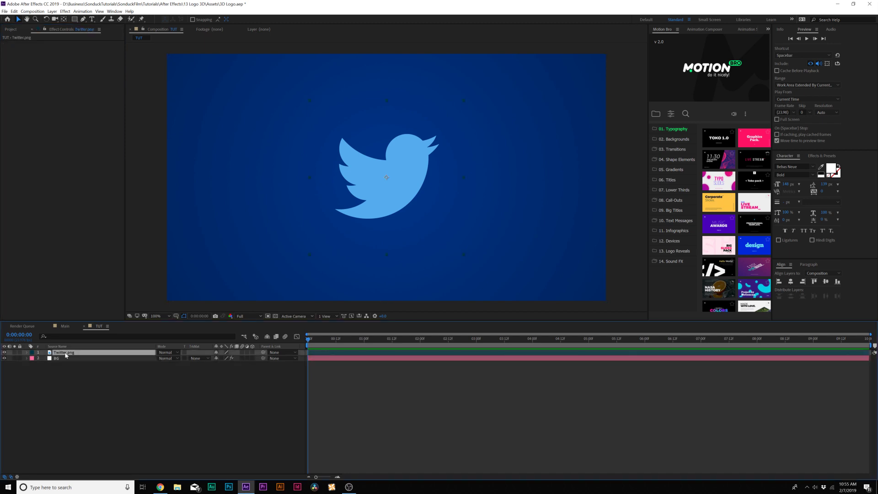
click(83, 412)
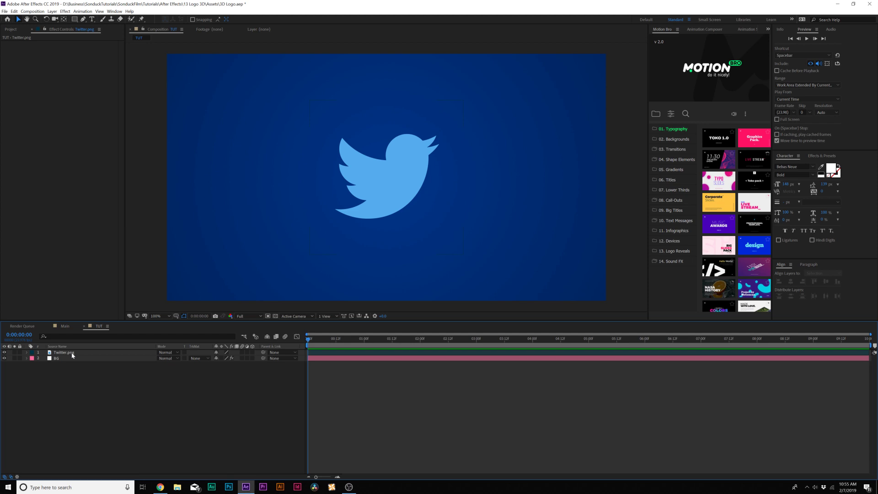
click(72, 353)
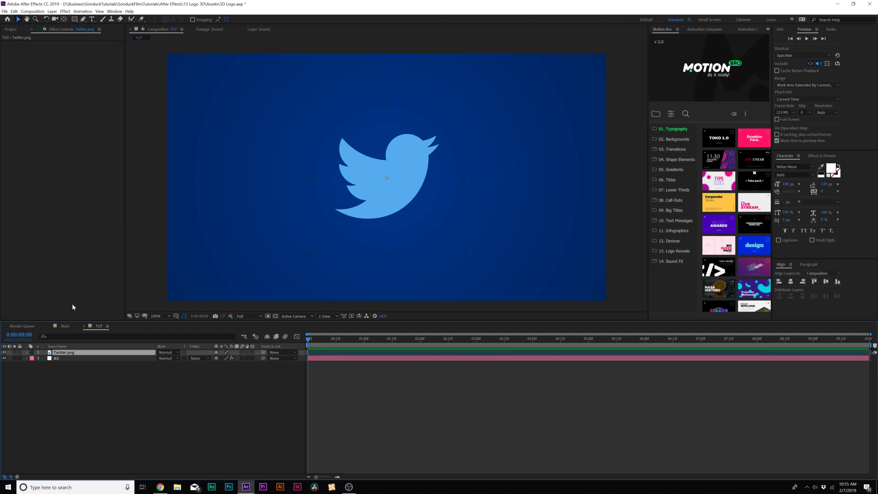
click(52, 11)
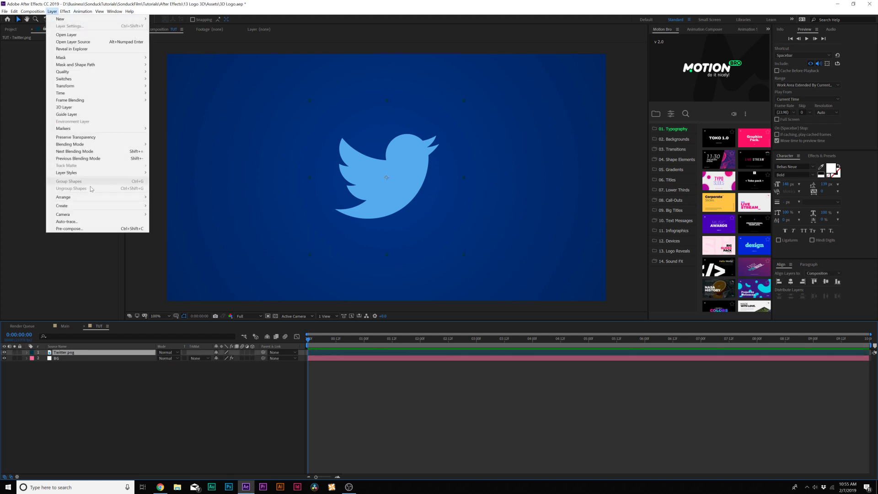
Step: Pre-compose Twitter.png as 'Placeholder', moving all attributes into the new composition
click(68, 229)
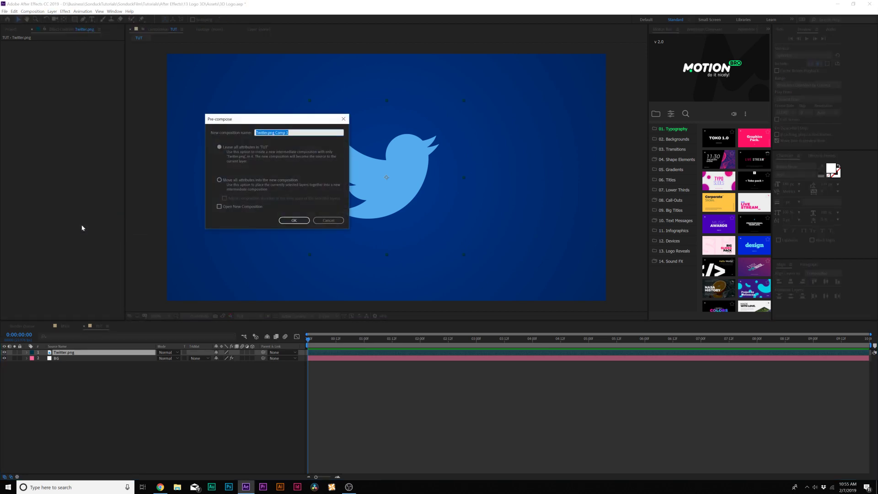
text(PL)
click(242, 181)
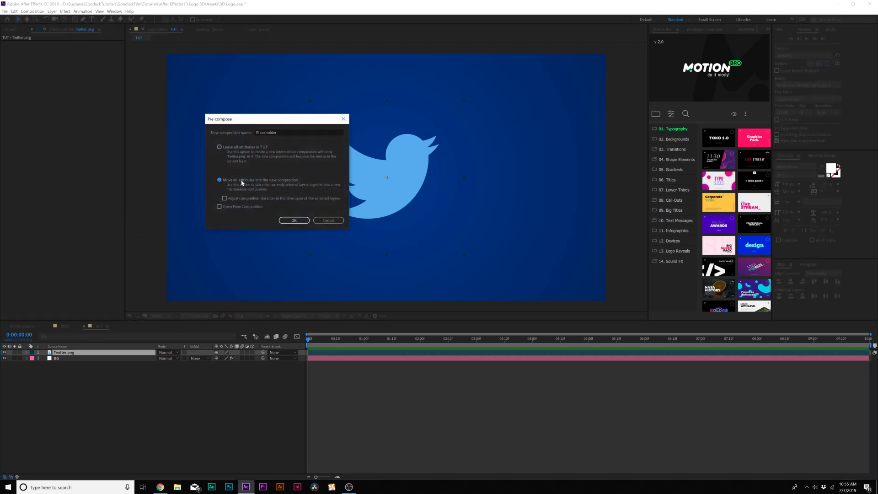
click(284, 219)
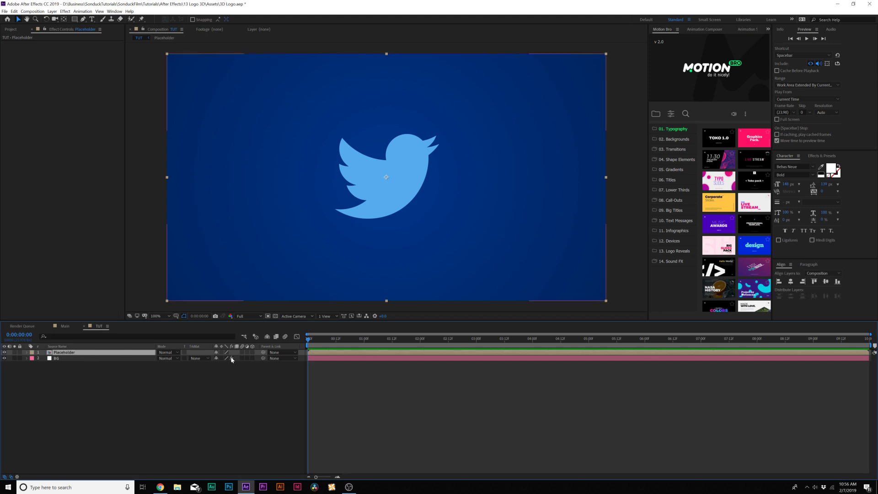
Step: Make Placeholder 3D, duplicate it, set the copy's Z position to 2, and select both layers
click(253, 353)
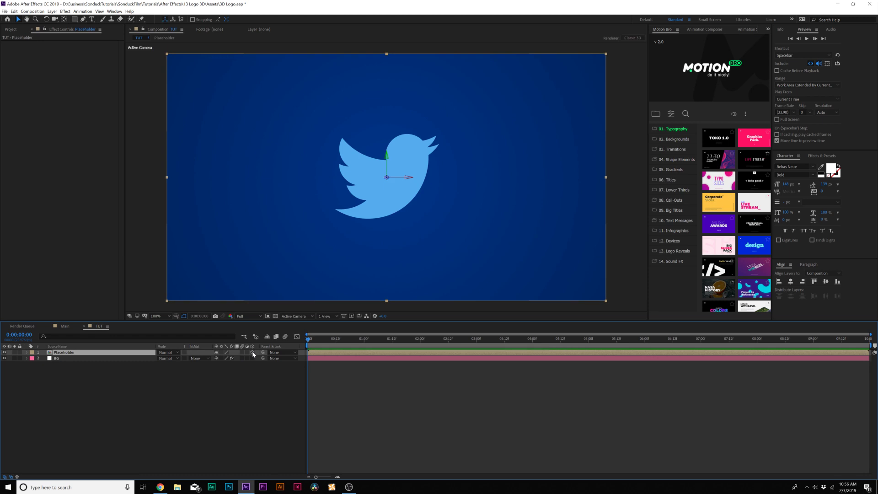
key(ctrl+d)
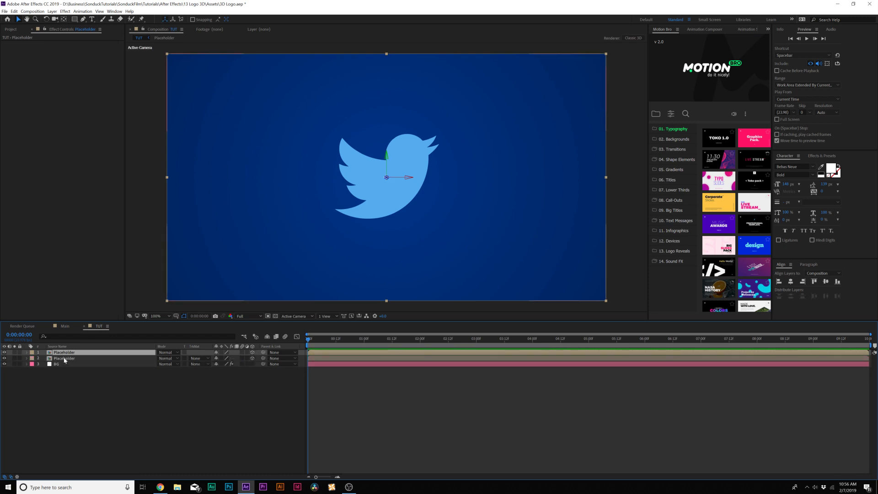
click(64, 359)
key(p)
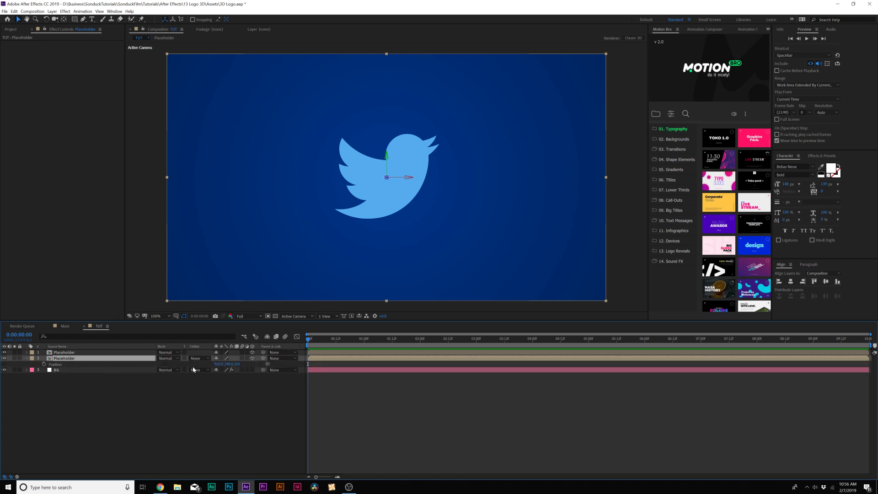
click(238, 365)
text(2)
click(224, 400)
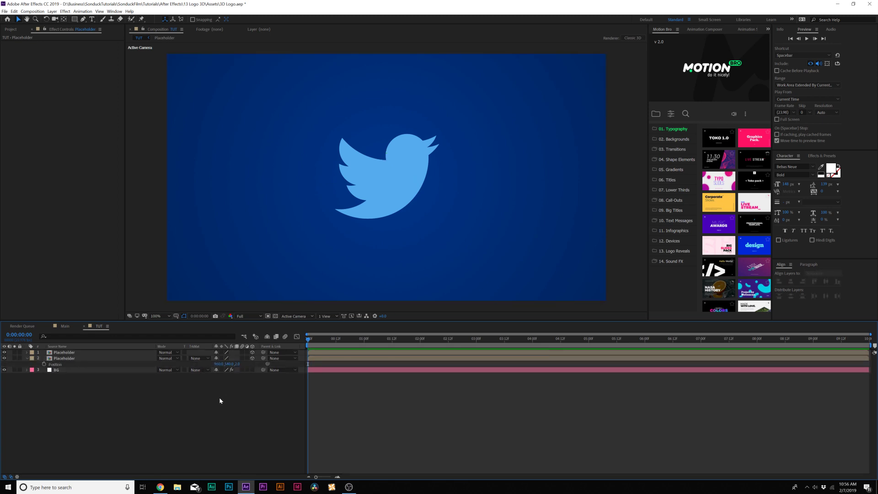
click(69, 354)
shift+click(67, 359)
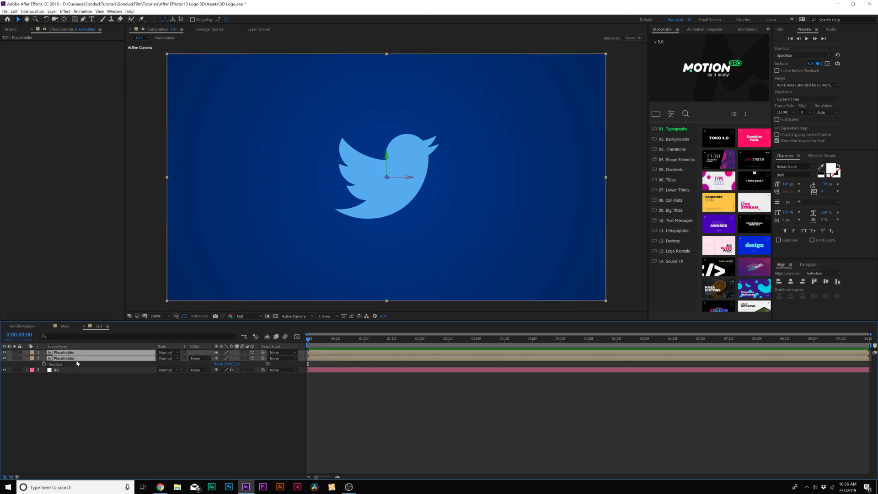
Step: Duplicate both Placeholder layers above BG and push layer 3 back to Z depth 4
key(ctrl+d)
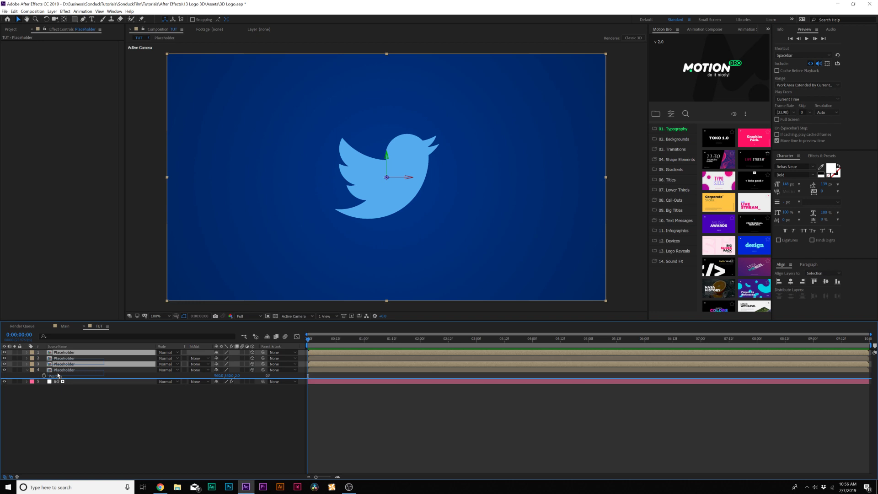
drag(58, 375, 58, 376)
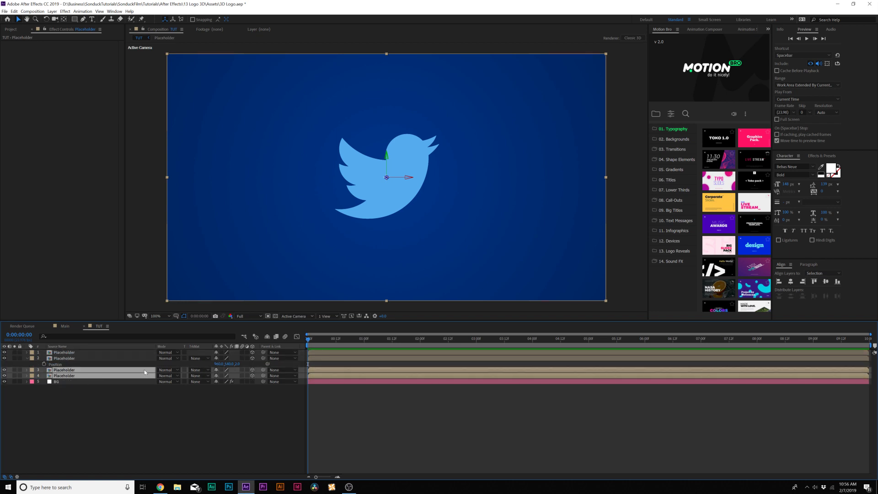
key(p)
drag(237, 375, 238, 376)
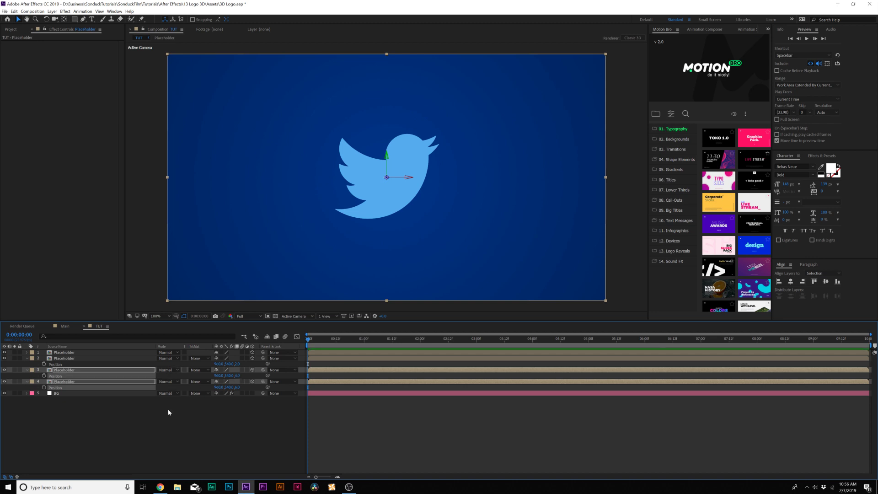
Step: Duplicate Placeholder layers 1–4 into layers 5–8 below the originals and reveal their Position
click(66, 353)
shift+click(67, 382)
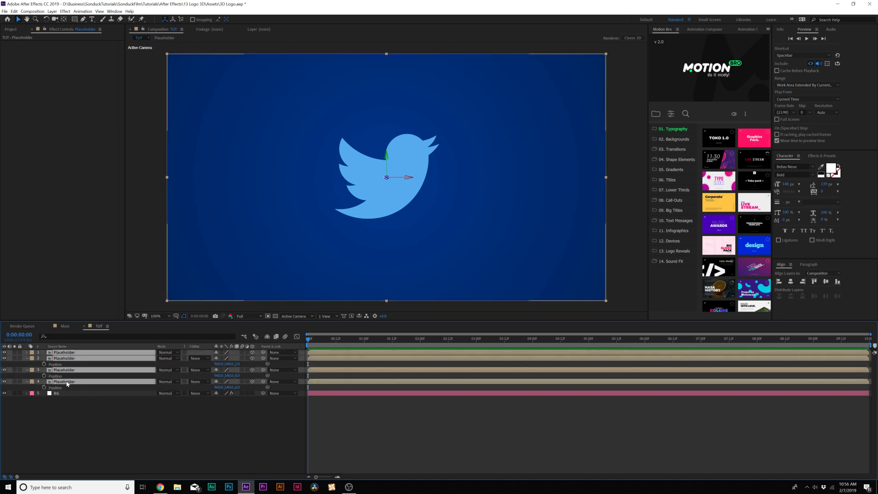
key(u)
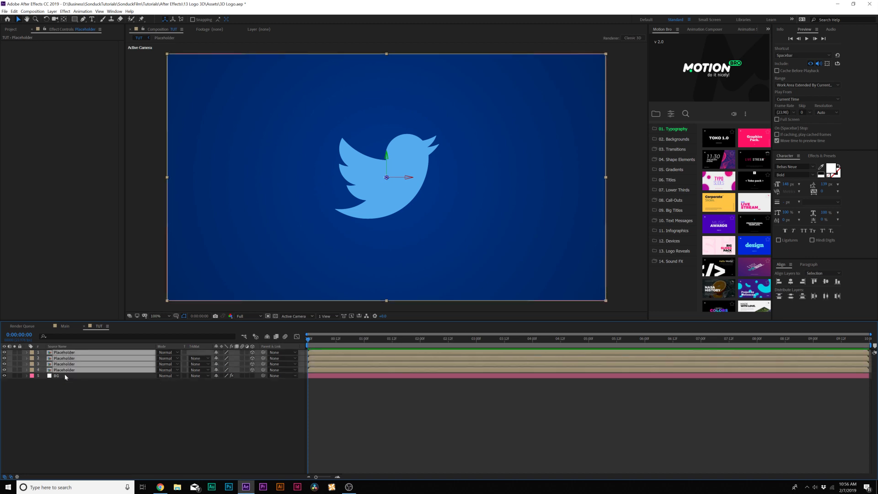
key(ctrl+d)
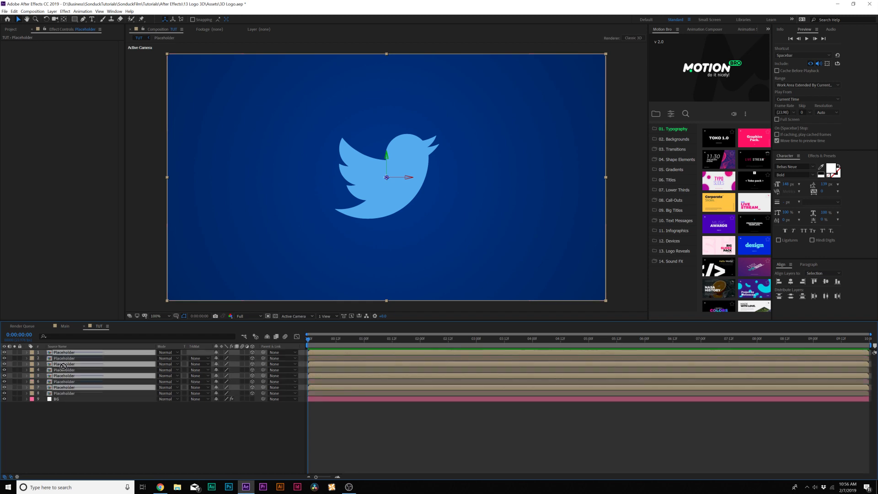
drag(64, 365, 65, 396)
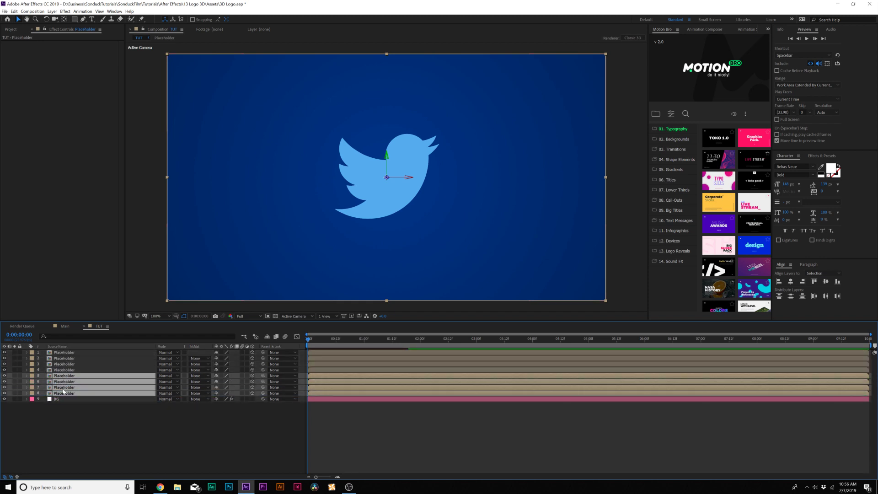
key(p)
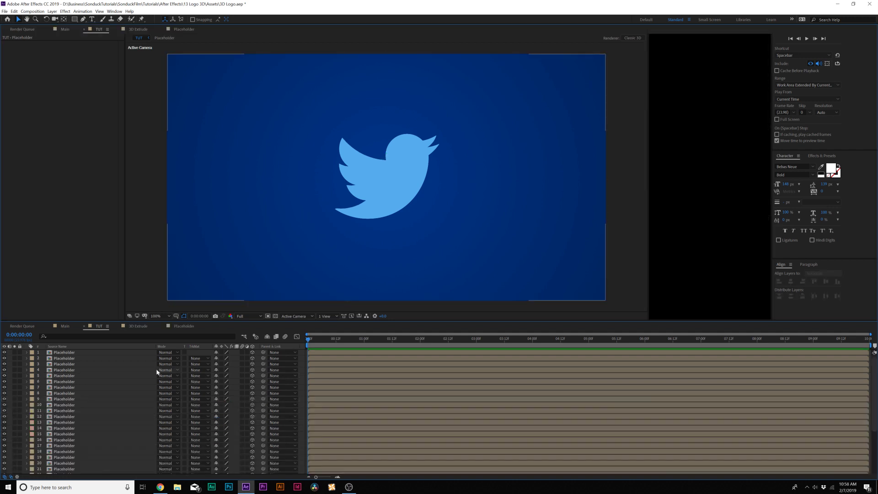
Step: Maximize then restore the Timeline panel, and set the playhead near the start
key(grave)
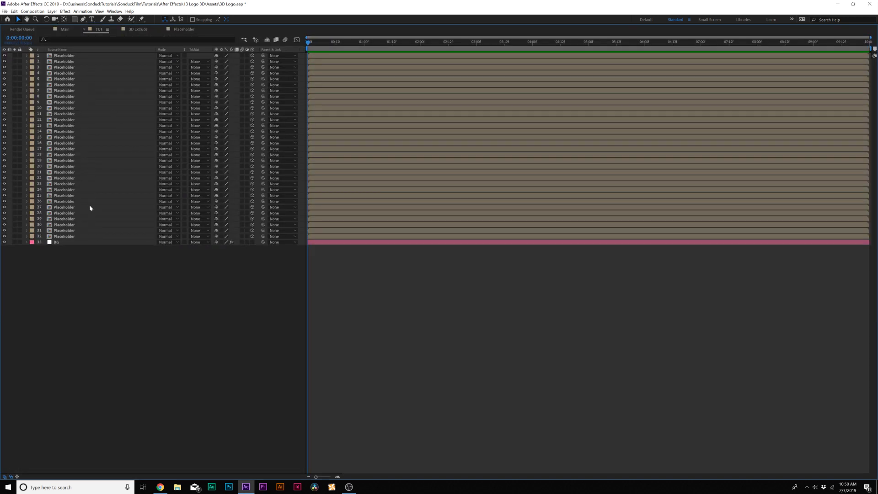
key(grave)
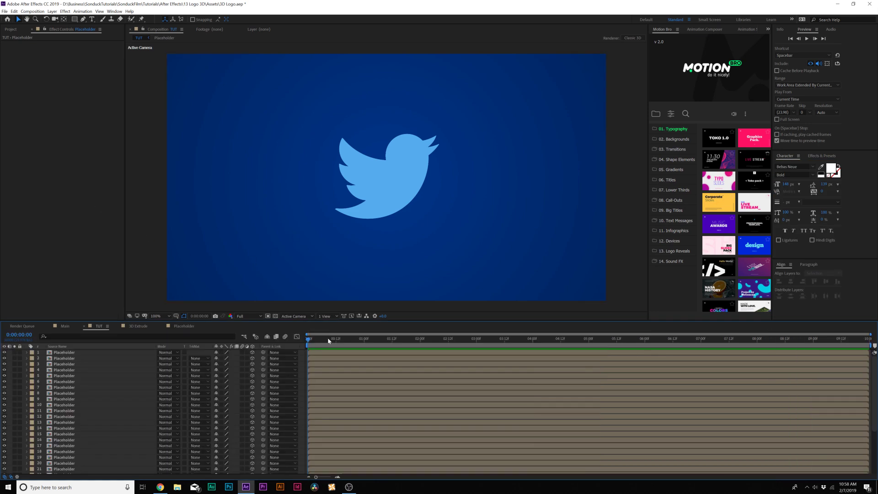
click(332, 340)
Step: At 0:00:00:12, add Camera 1 and orbit it to show the stacked layers' depth
drag(334, 341, 336, 341)
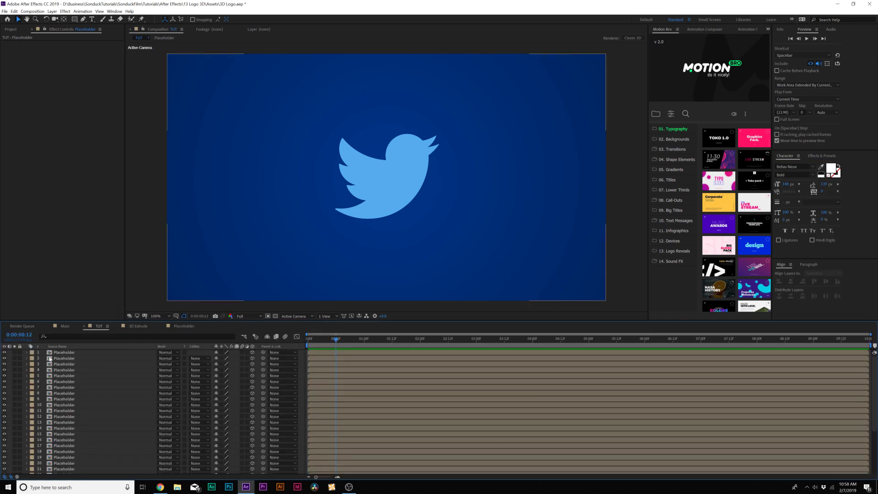
click(52, 11)
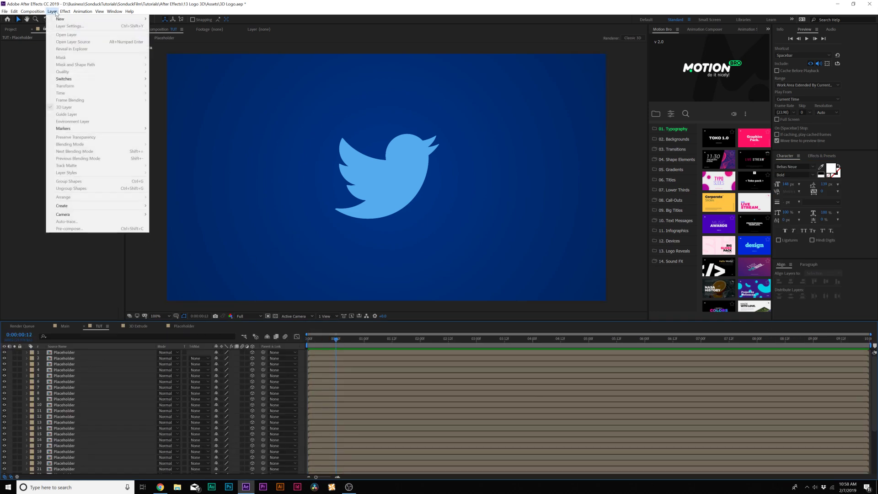
mouse_move(61, 21)
click(187, 44)
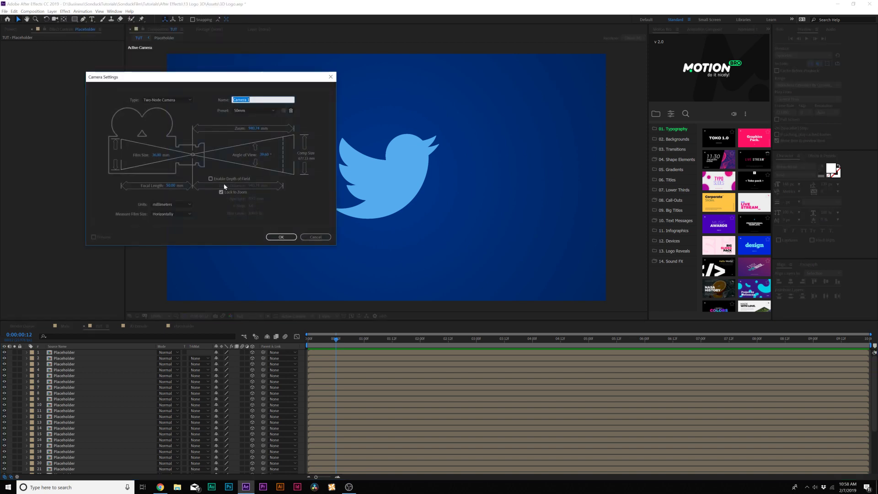
click(281, 236)
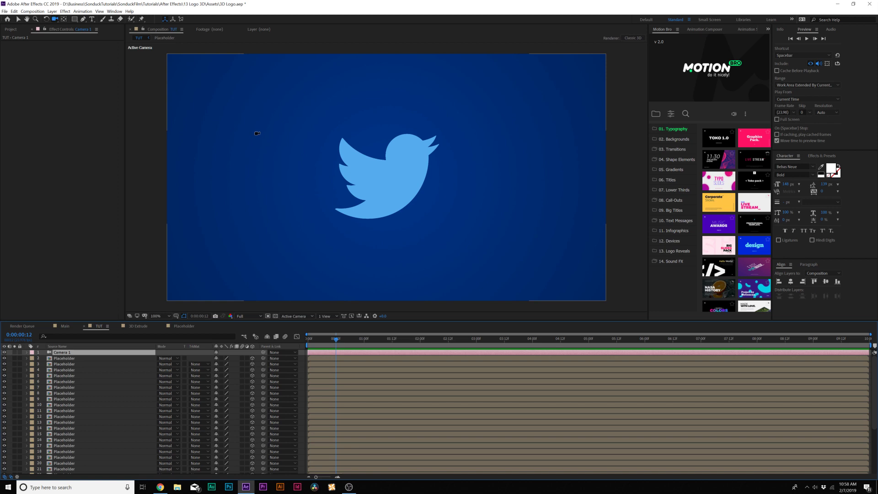
drag(296, 154, 344, 177)
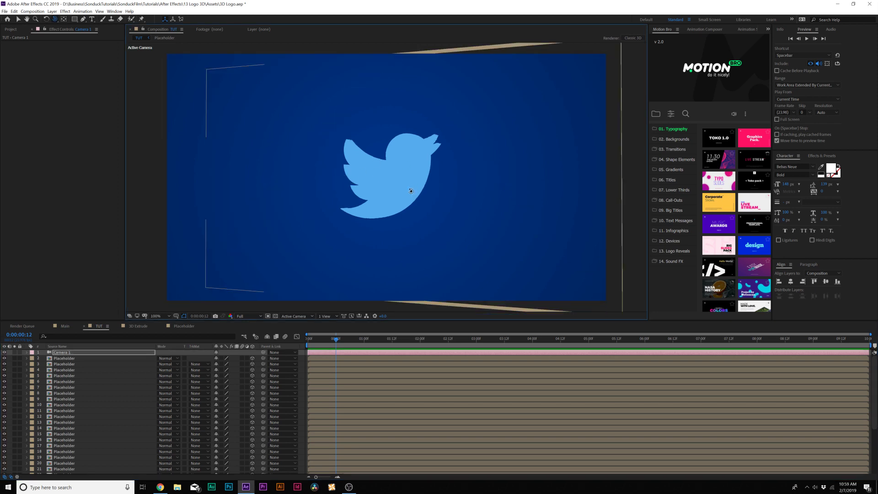
drag(411, 191, 402, 196)
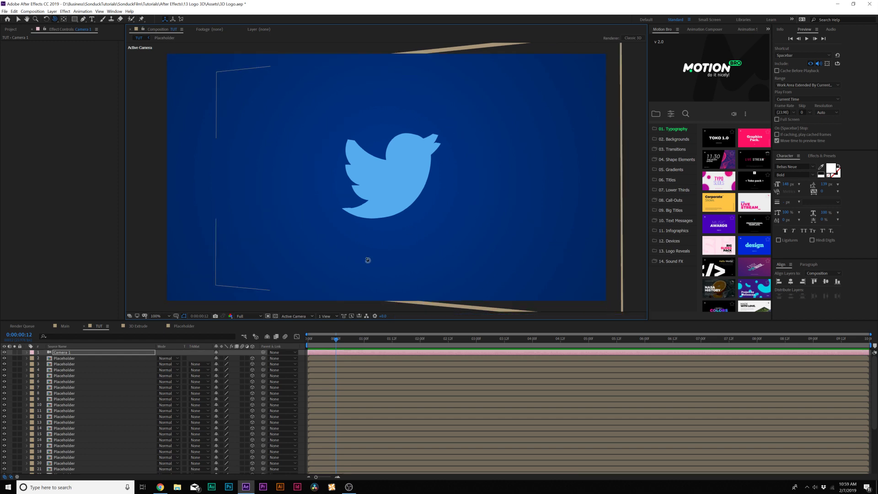
click(52, 11)
mouse_move(137, 18)
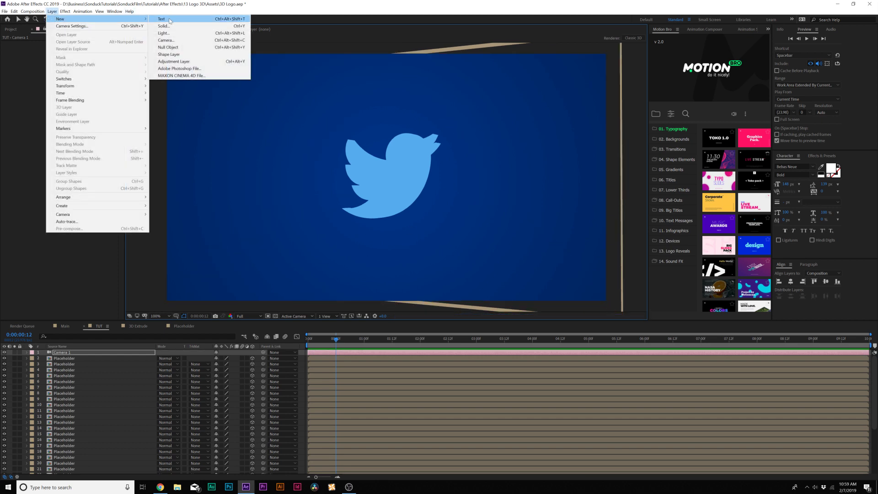
click(163, 35)
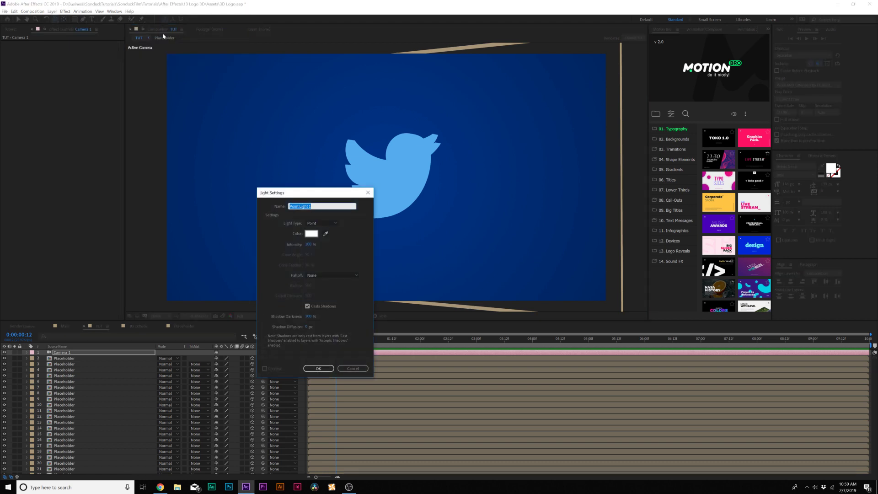
key(Return)
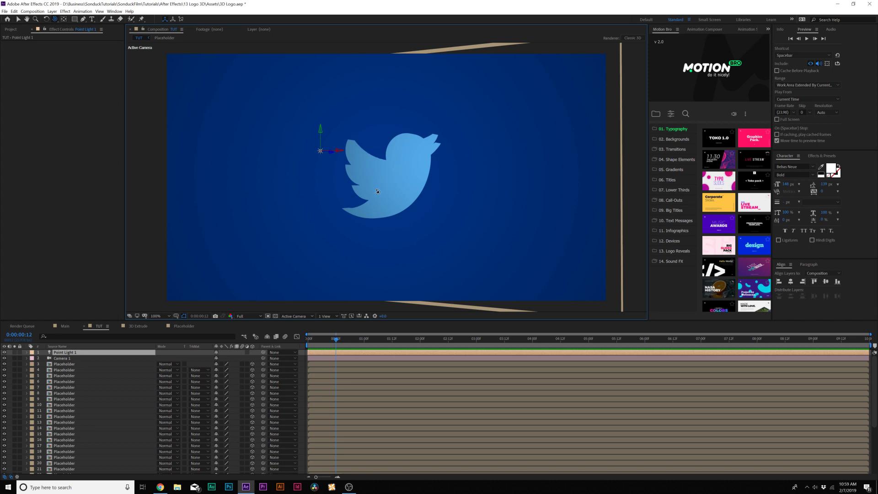
click(77, 354)
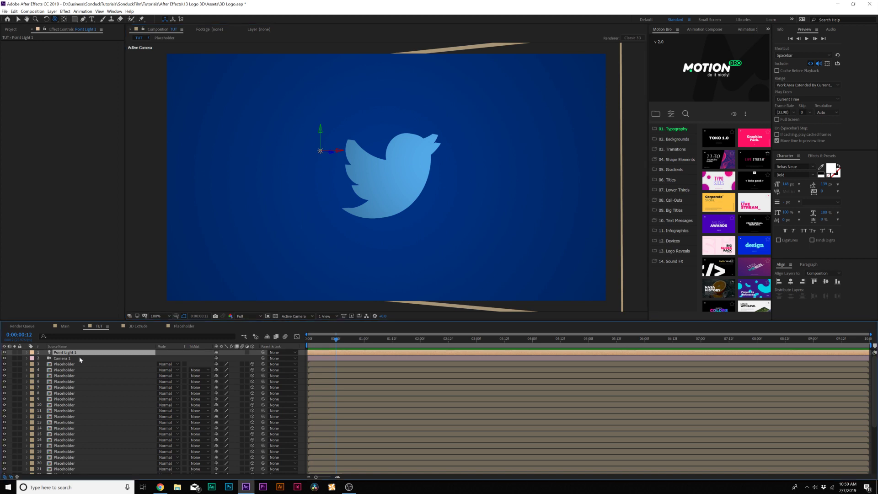
key(Delete)
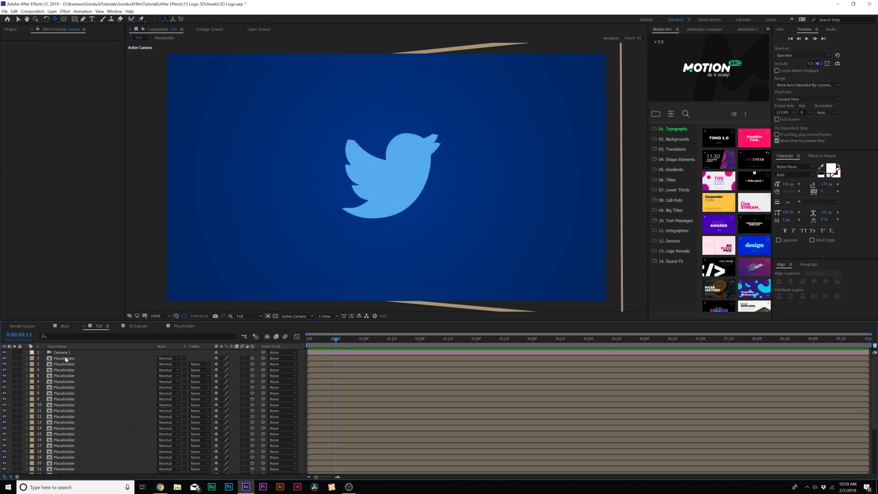
Step: Add a black Fill effect to Placeholder layer 3
click(54, 365)
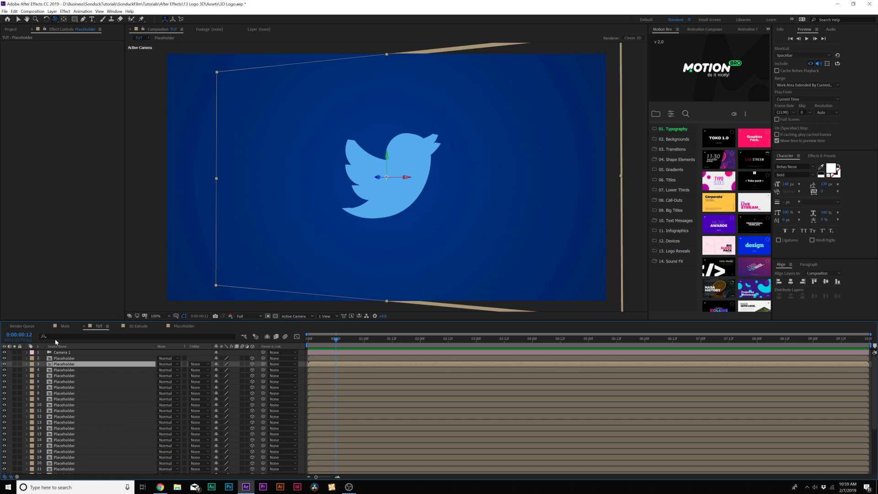
click(65, 11)
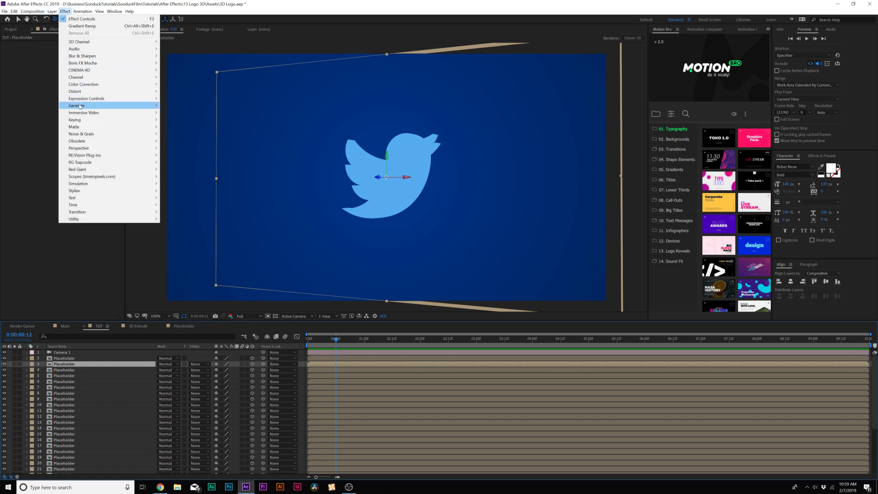
click(173, 211)
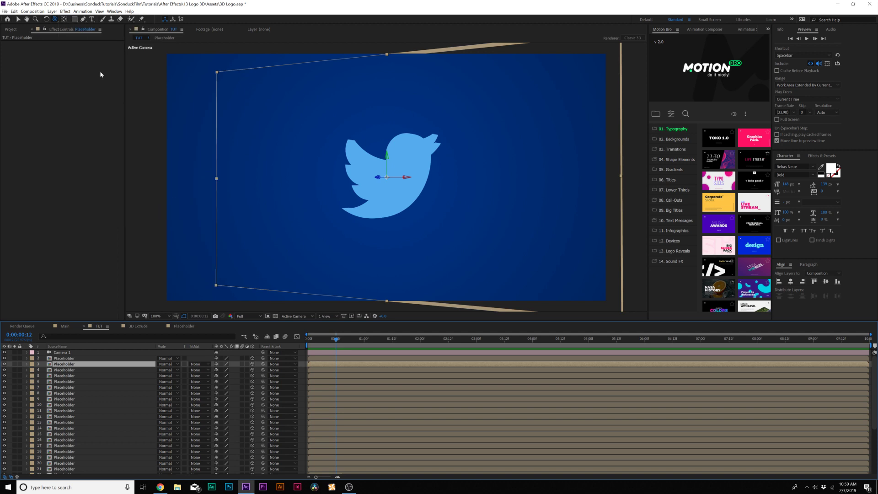
key(v)
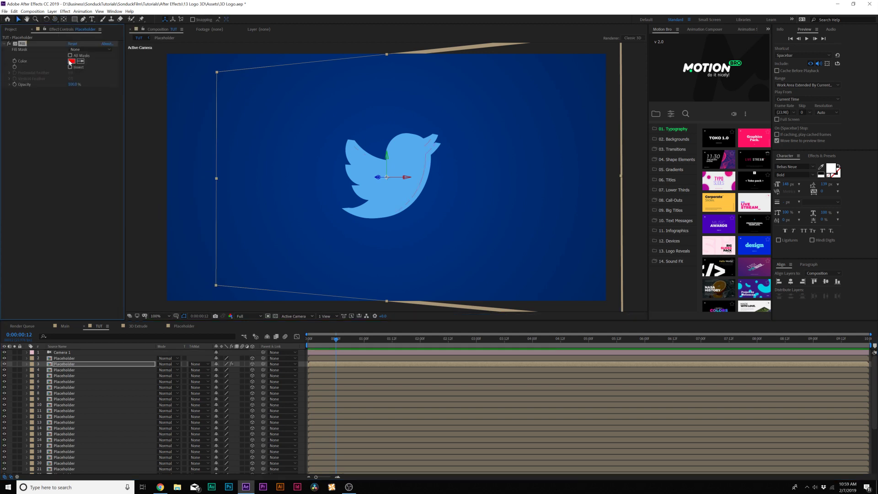
click(71, 62)
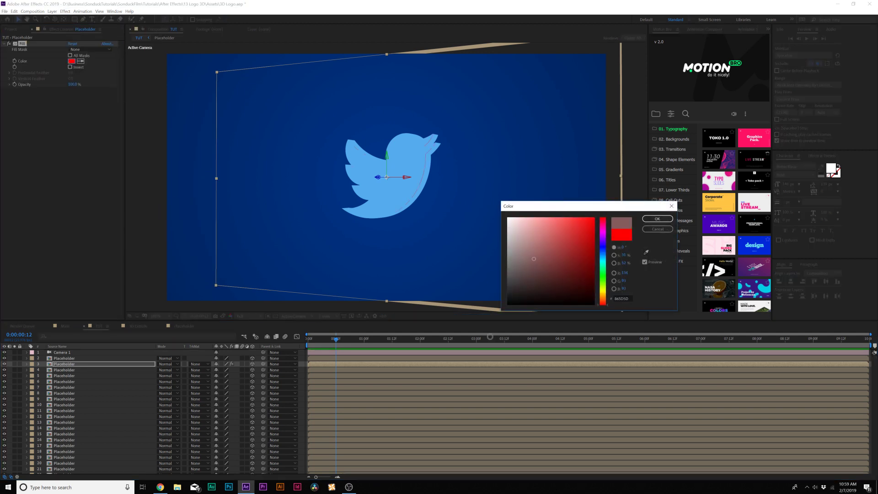
click(657, 219)
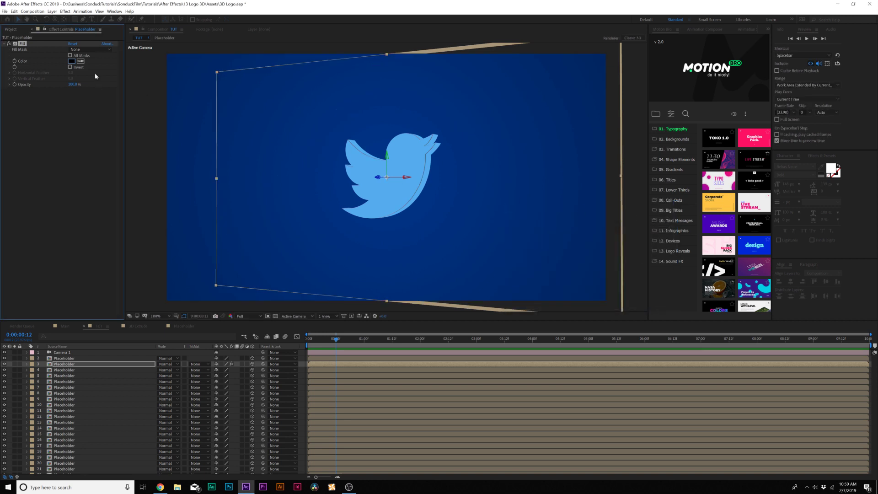
Step: Apply the same black Fill to Placeholder layers 4 through 33, then select layer 33
click(67, 370)
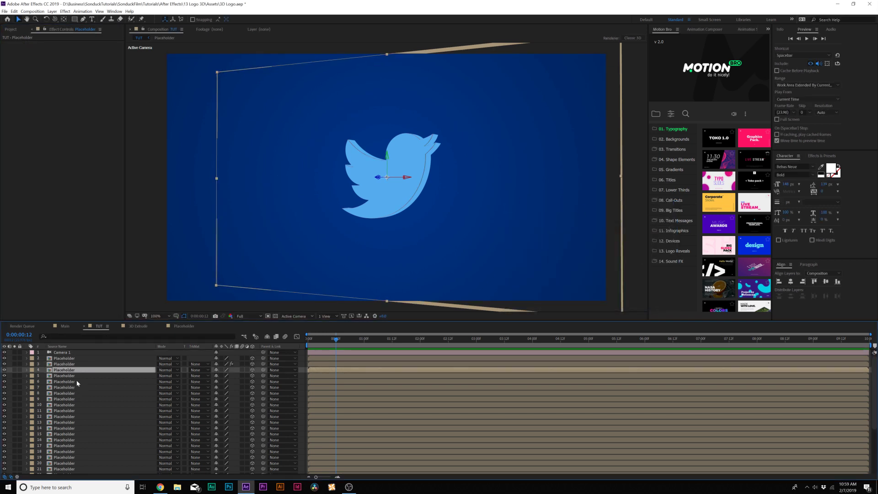
scroll(77, 383, down, 5)
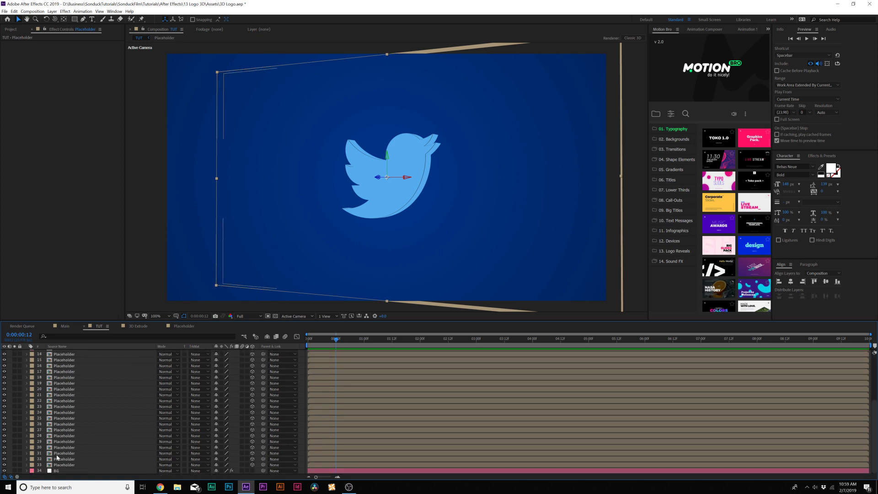
shift+click(64, 465)
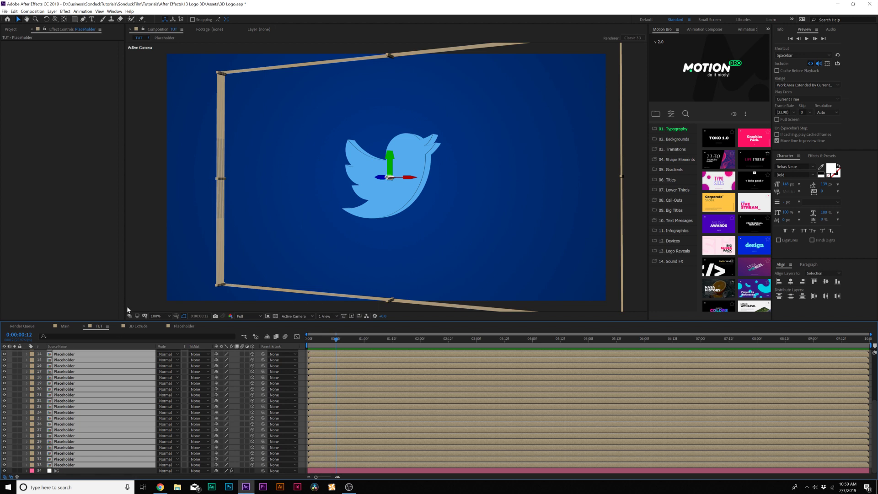
key(ctrl+alt+shift+e)
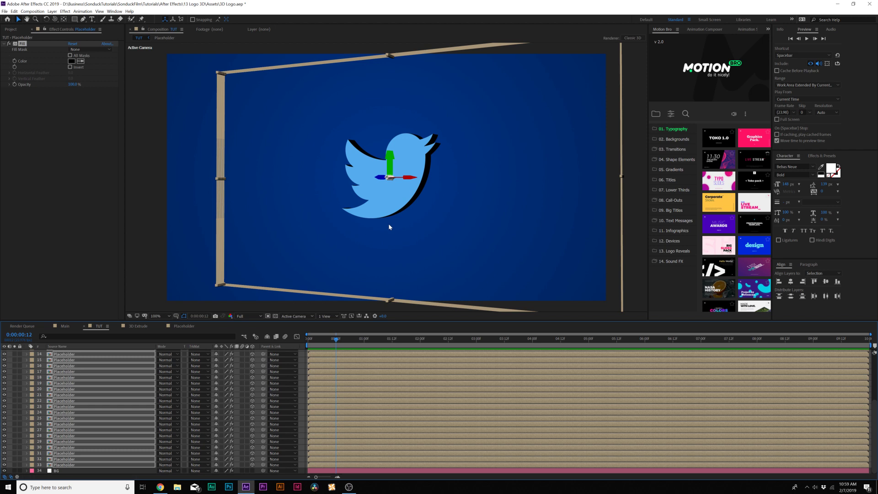
scroll(128, 369, up, 5)
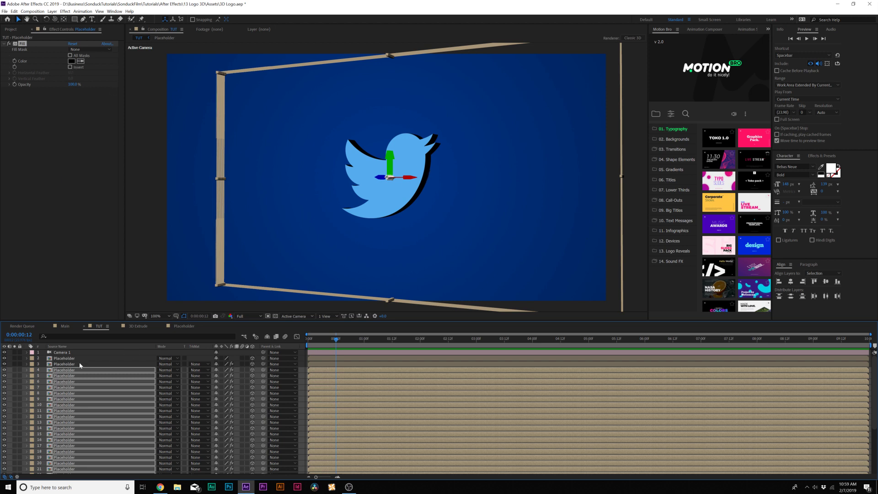
scroll(78, 412, down, 4)
click(63, 464)
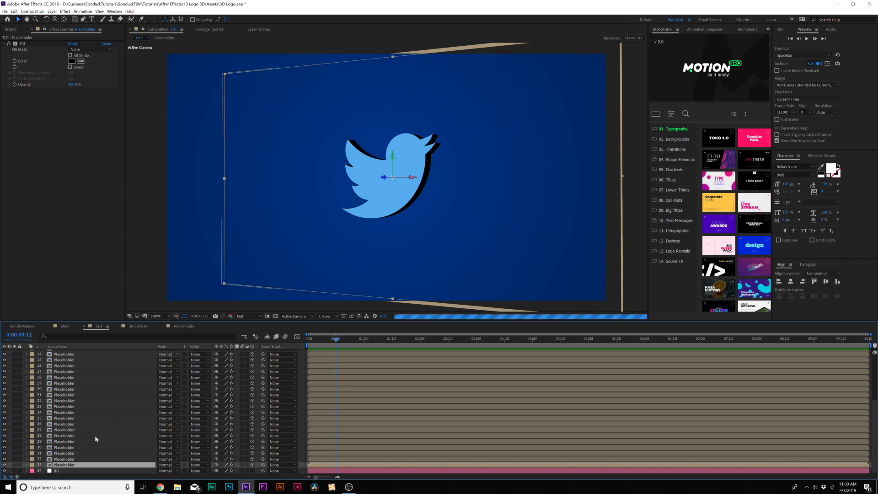
Step: Duplicate layer 33 into layer 34 at Z position 64 and remove its Fill
key(ctrl+d)
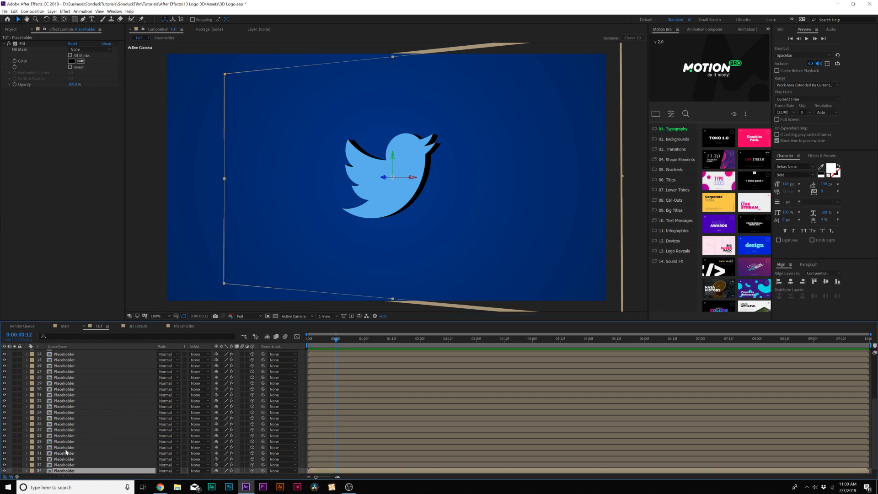
key(p)
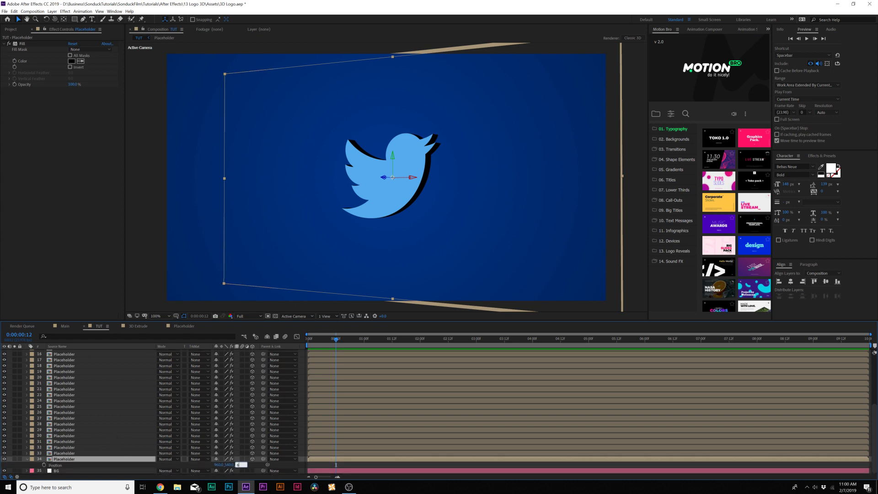
key(Return)
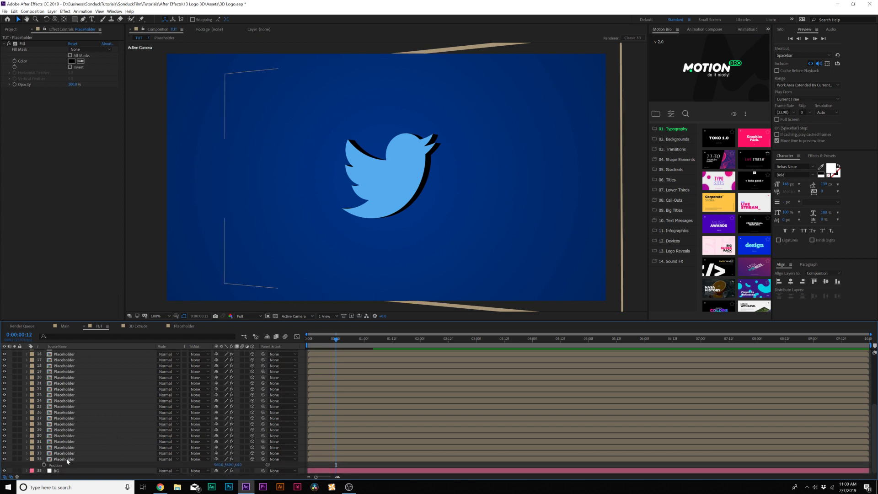
click(22, 43)
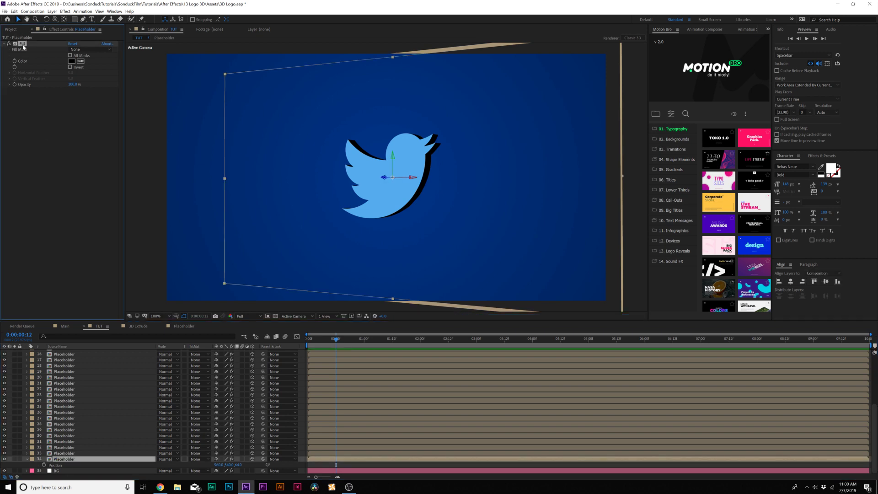
key(Delete)
Step: Give layer 34 a Shadow Only Drop Shadow with increased softness
click(66, 12)
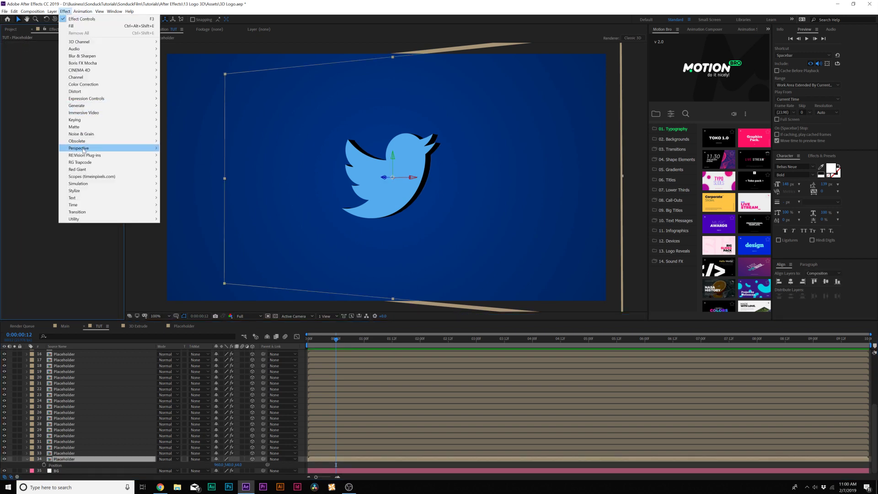
mouse_move(86, 151)
click(180, 205)
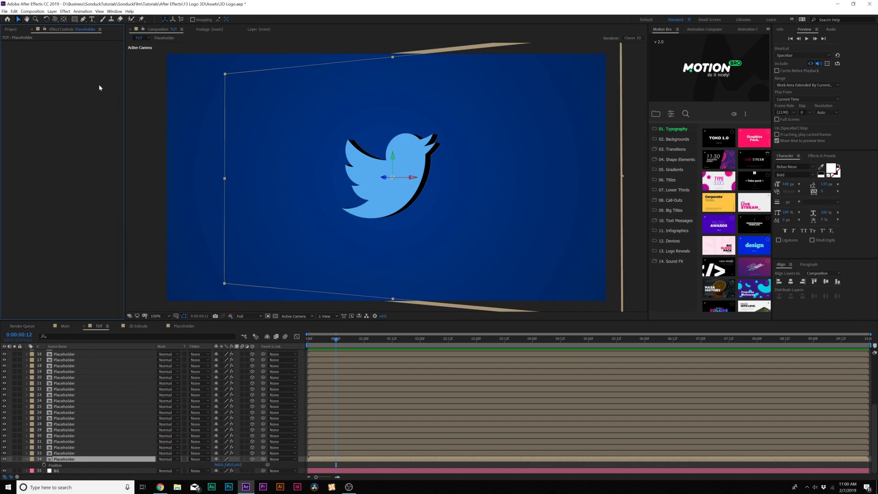
click(70, 92)
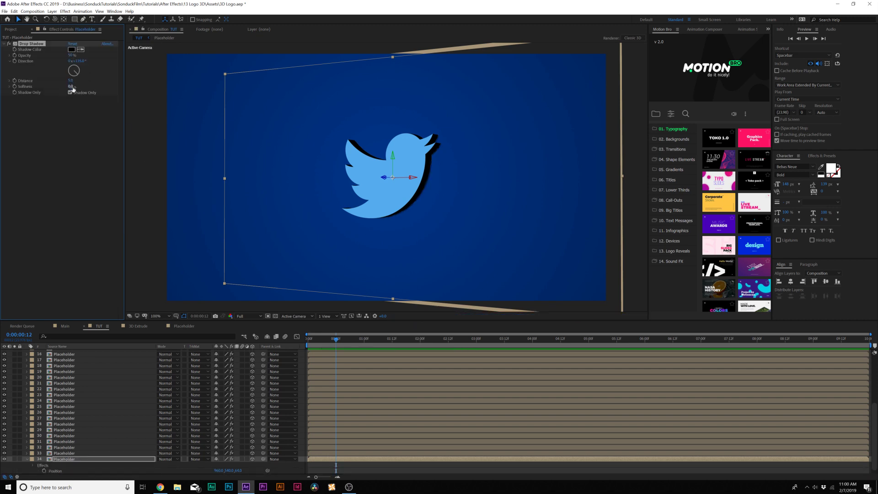
drag(83, 86, 83, 87)
Step: Duplicate layer 34 and set the copy's Drop Shadow opacity to 66% and softness to 74
click(64, 459)
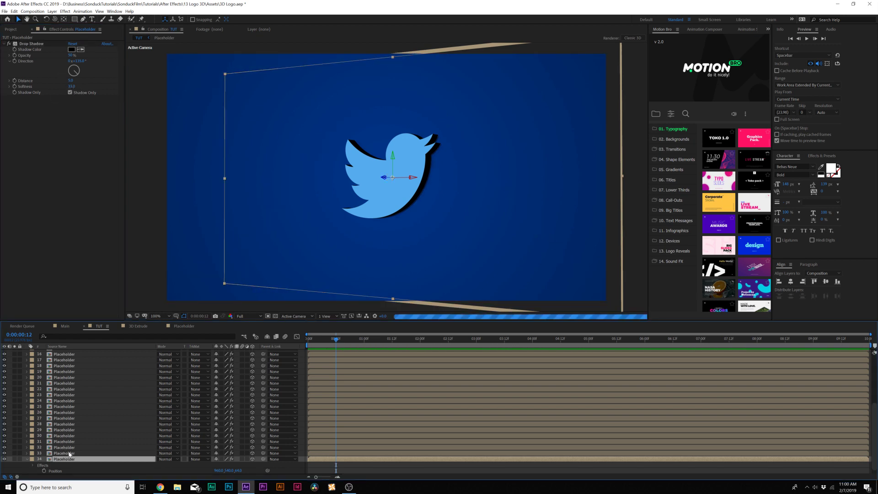
key(ctrl+d)
click(60, 465)
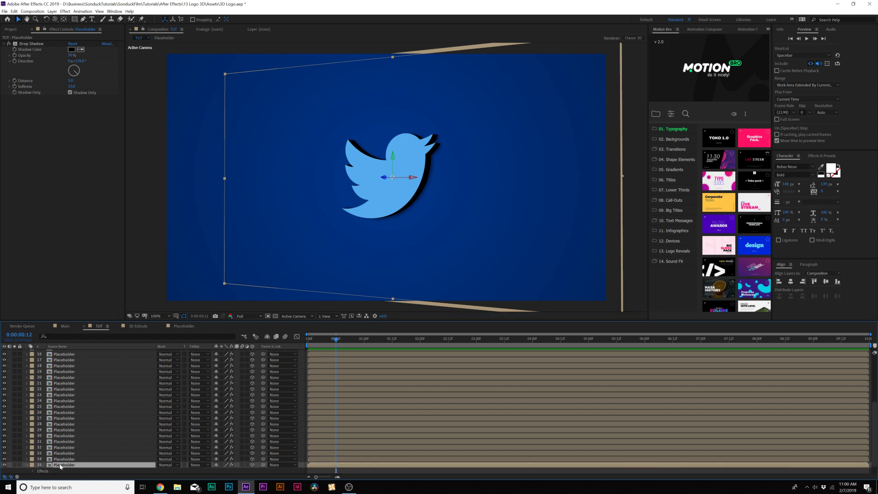
mouse_move(71, 57)
mouse_down()
mouse_move(94, 56)
mouse_move(78, 56)
mouse_up()
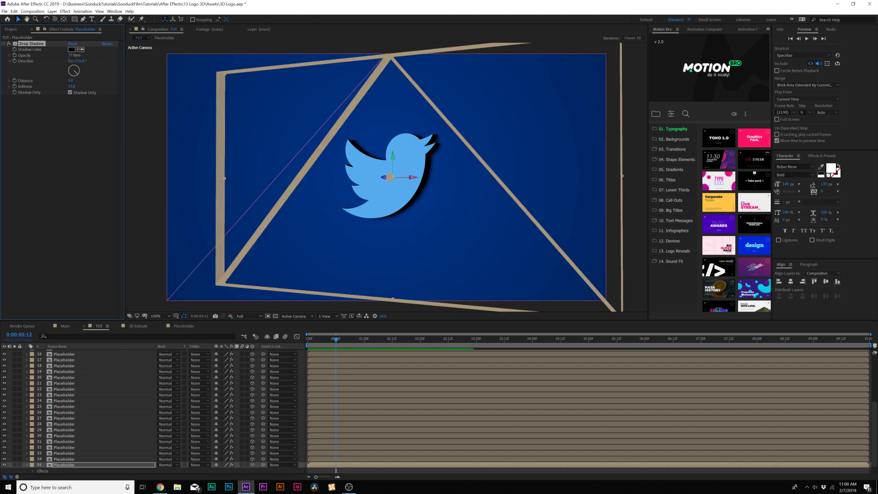
drag(71, 86, 87, 88)
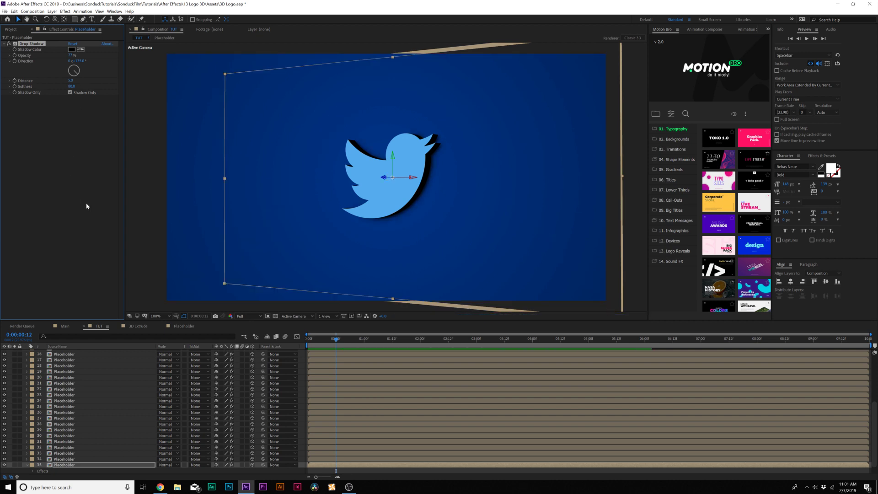
Step: Delete the Camera 1 layer
scroll(70, 397, up, 5)
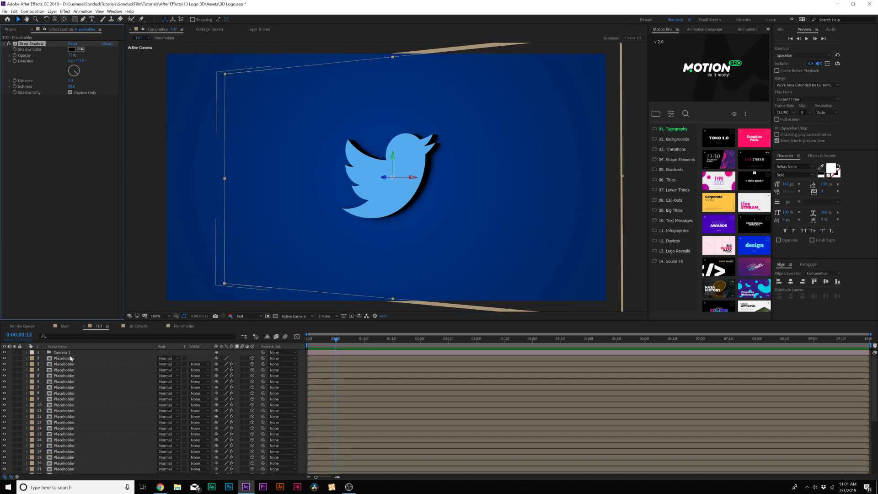
click(71, 354)
key(Delete)
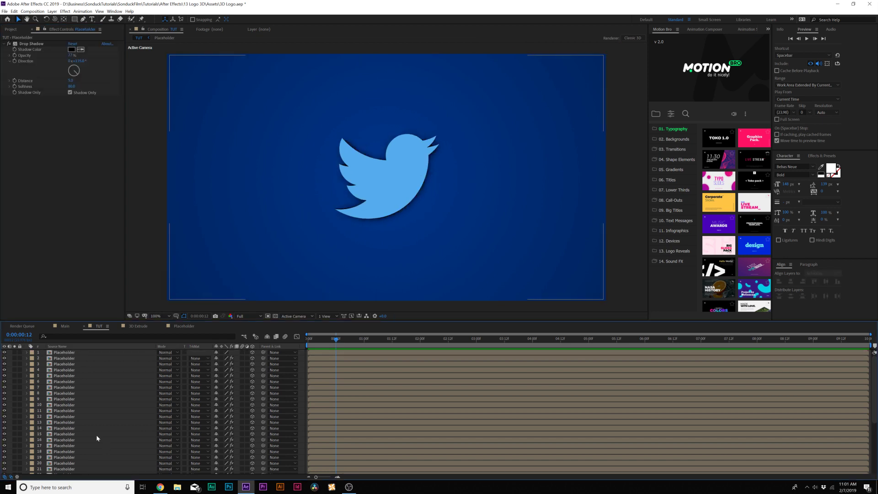
Step: Duplicate layer 34 again and set the new copy's shadow softness to 315 and opacity 56%
scroll(65, 467, down, 5)
click(64, 453)
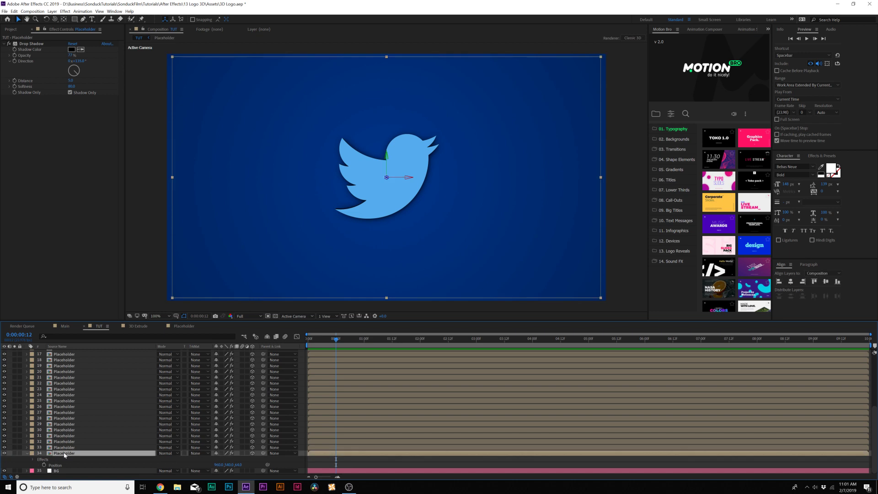
key(ctrl+d)
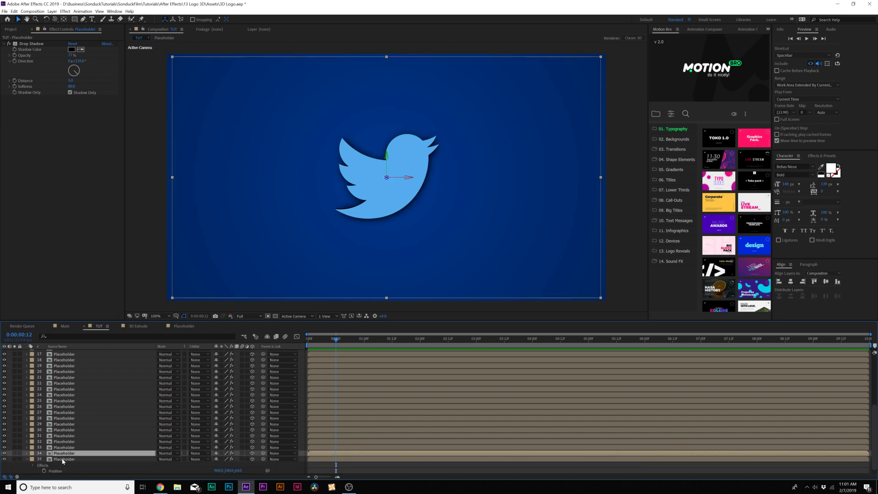
click(63, 459)
drag(72, 87, 107, 84)
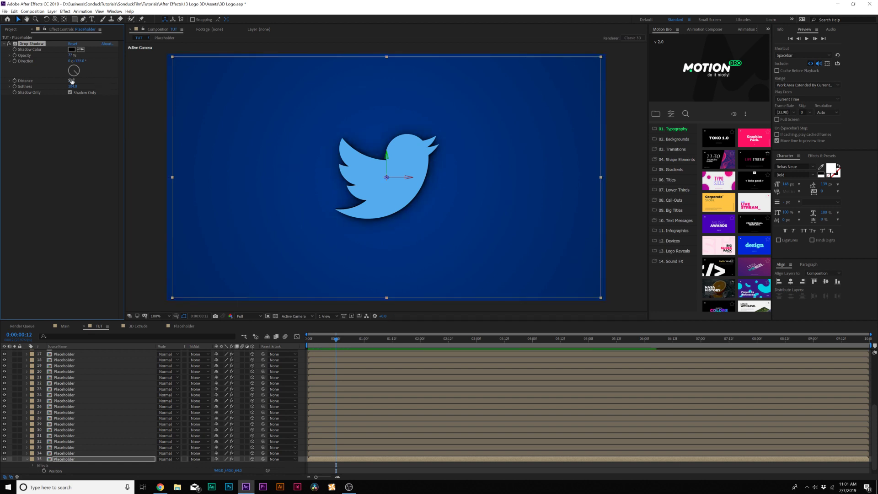
drag(72, 86, 119, 85)
drag(71, 55, 53, 55)
scroll(87, 397, up, 5)
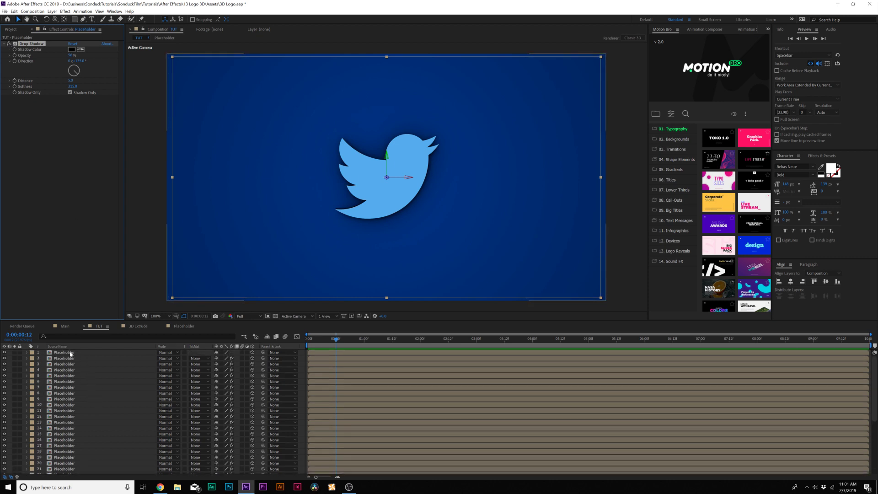
Step: Pre-compose every Placeholder layer into one precomp named '3D Extrude' above BG
scroll(92, 427, down, 5)
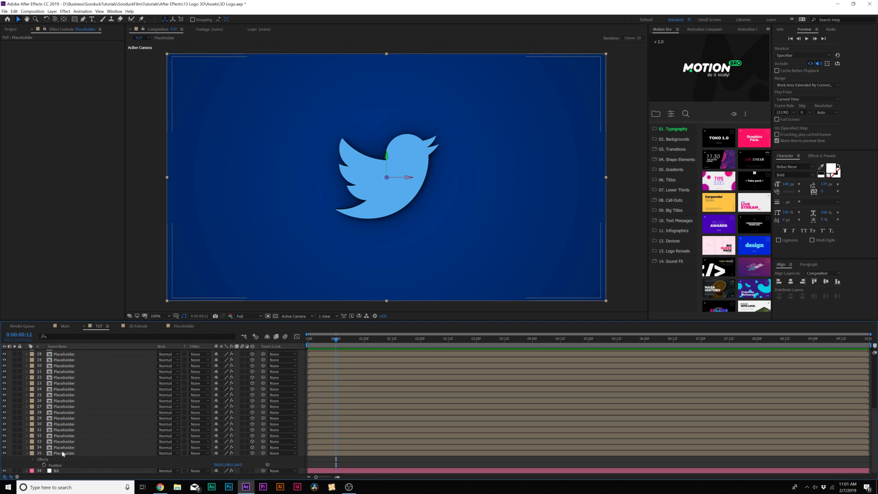
shift+click(62, 453)
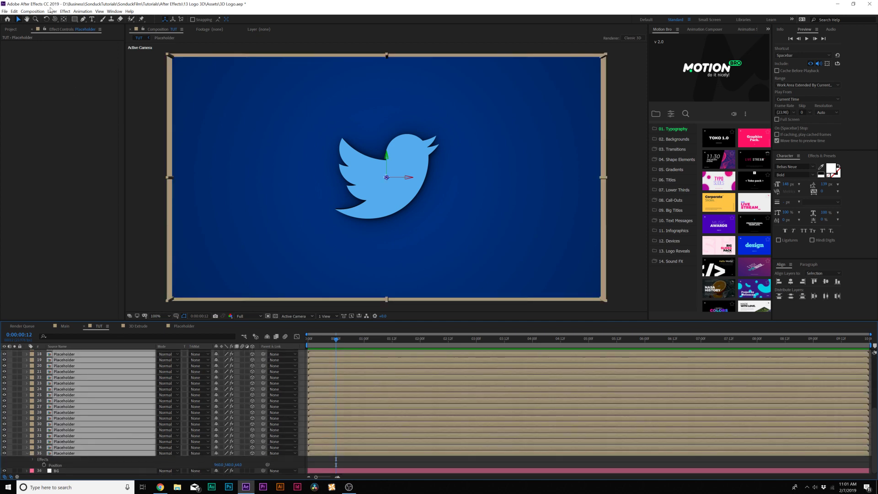
click(53, 11)
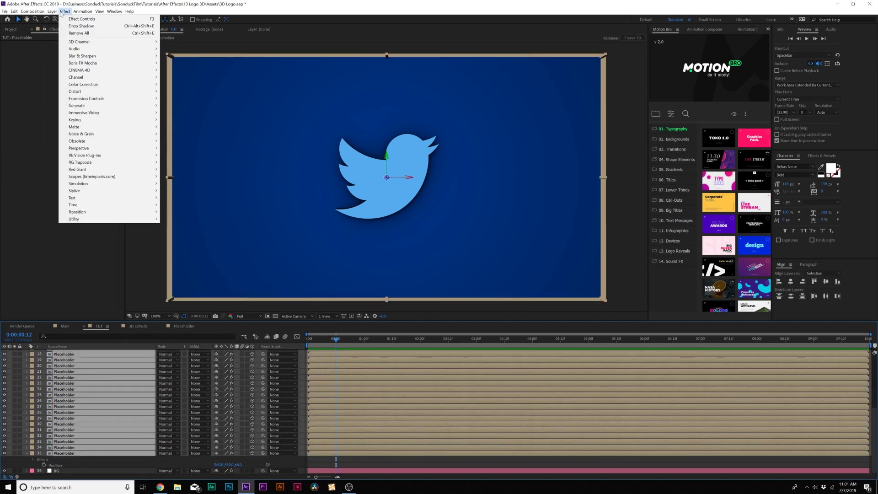
click(76, 229)
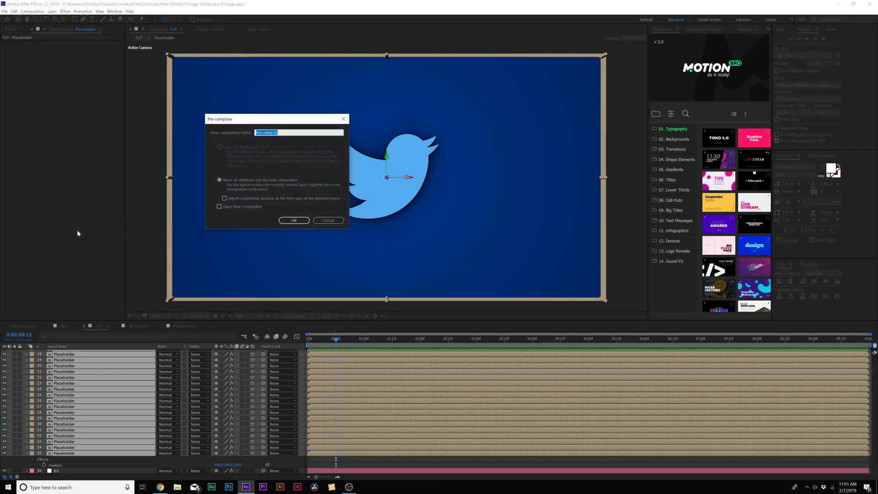
text(3D Extrude)
key(Return)
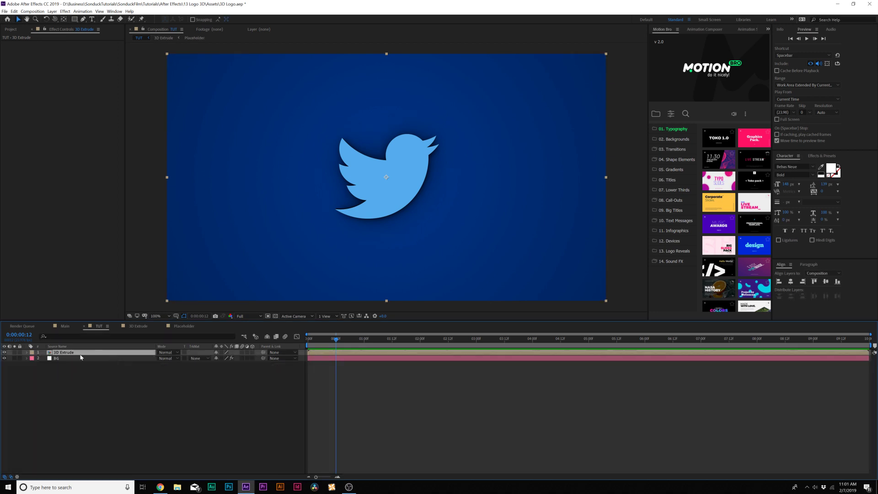
Step: Make 3D Extrude a 3D layer turned 46° on Y with Collapse Transformations on
click(253, 352)
key(r)
drag(226, 372, 243, 371)
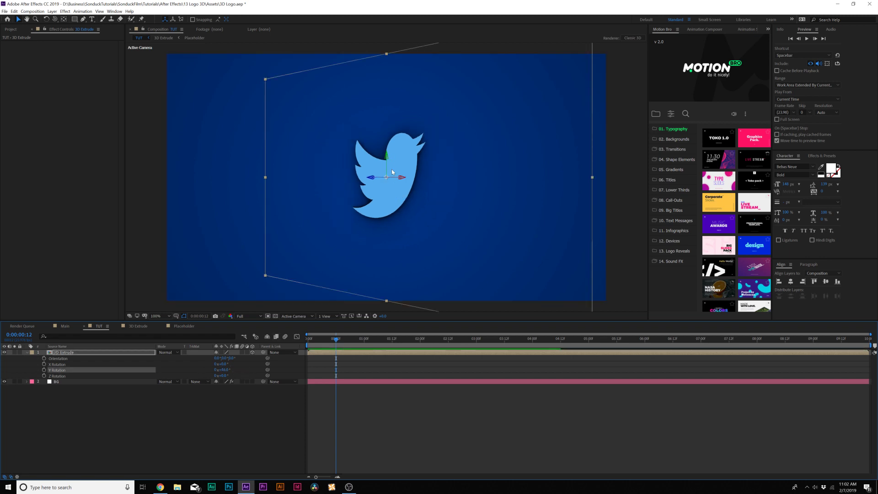
click(221, 352)
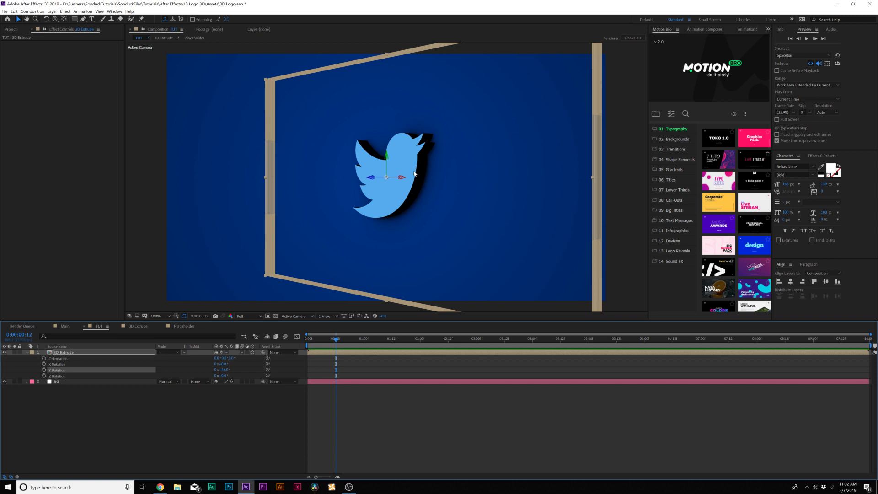
click(50, 354)
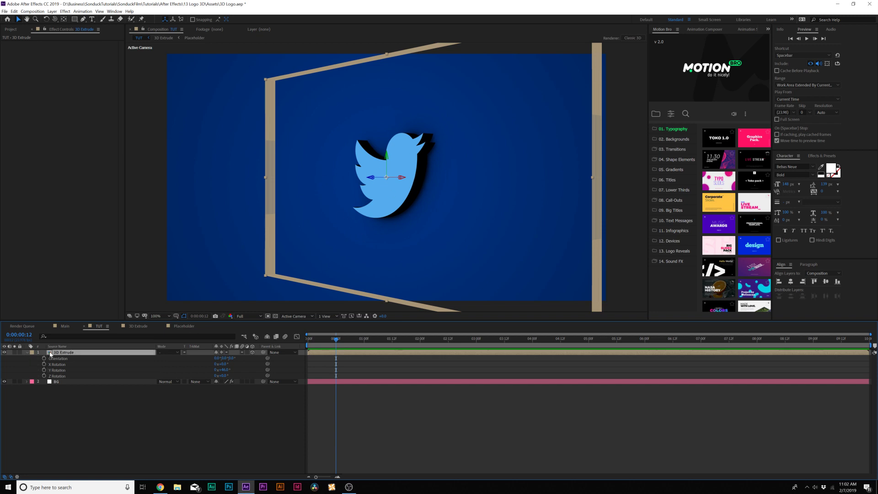
key(Home)
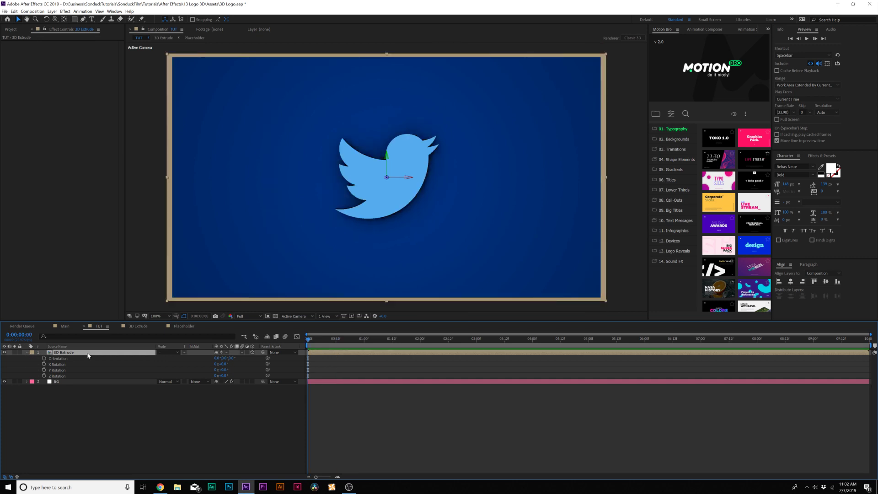
Step: Keyframe Scale and Y Rotation at the first frame, with Scale starting at 0%
click(27, 353)
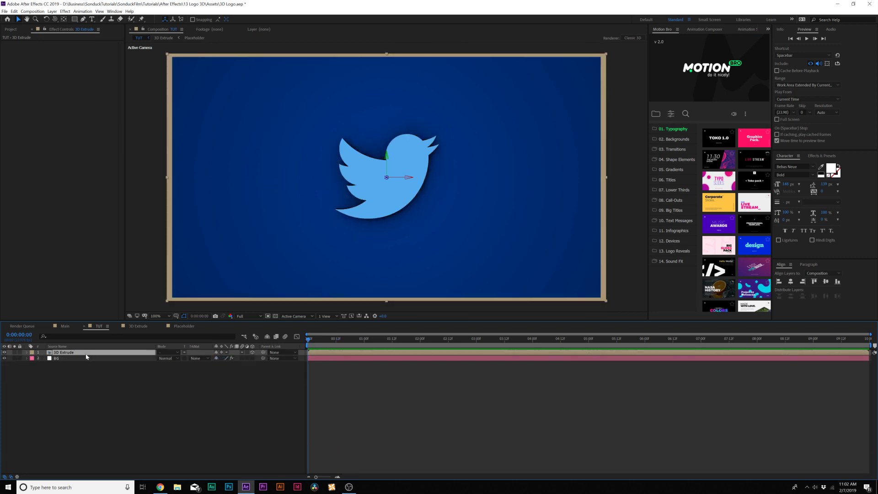
key(r)
key(shift+s)
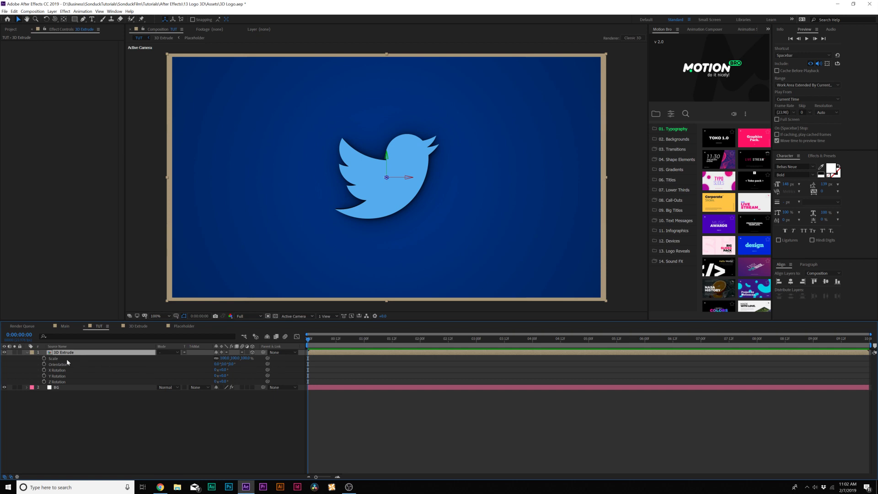
click(43, 358)
click(44, 376)
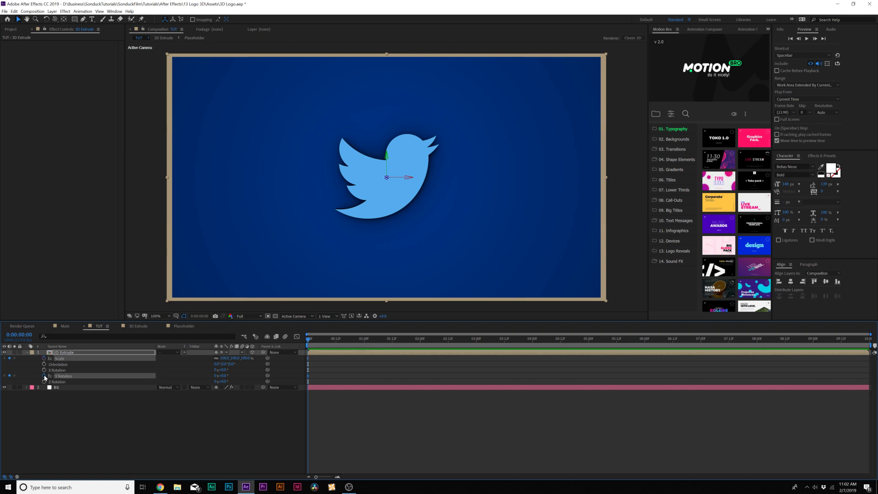
click(309, 361)
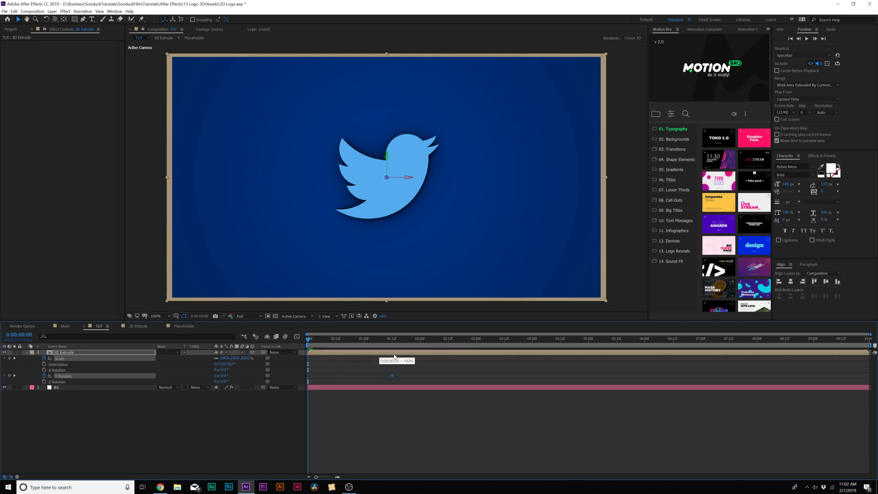
click(204, 432)
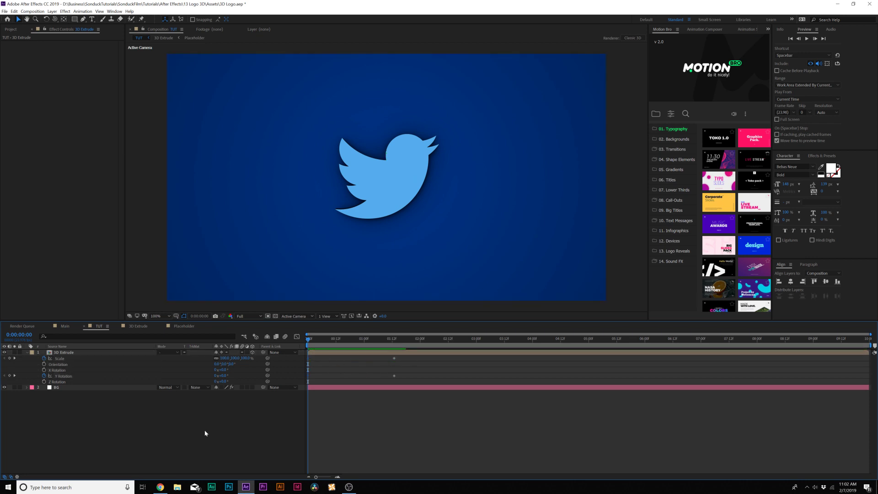
click(226, 359)
text(00.0)
key(Return)
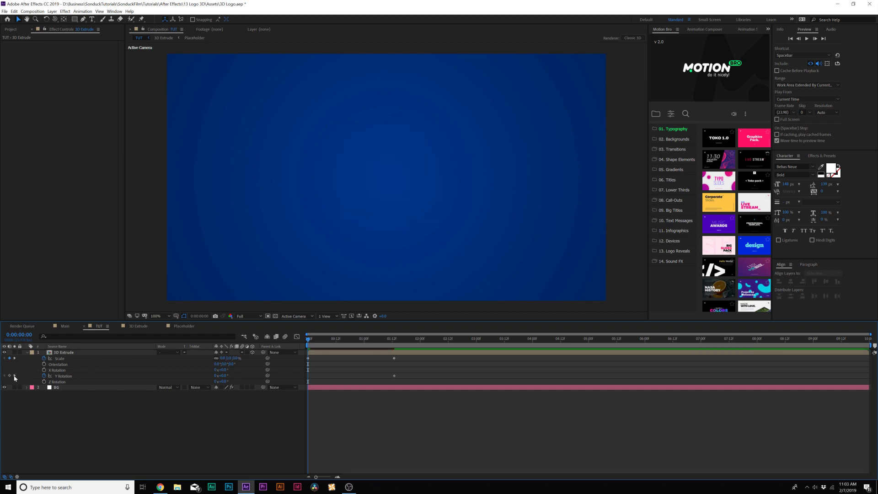
Step: Set Y Rotation to 360° at about 0:00:01:13 and scrub back to check the spin
click(9, 376)
drag(393, 341, 396, 341)
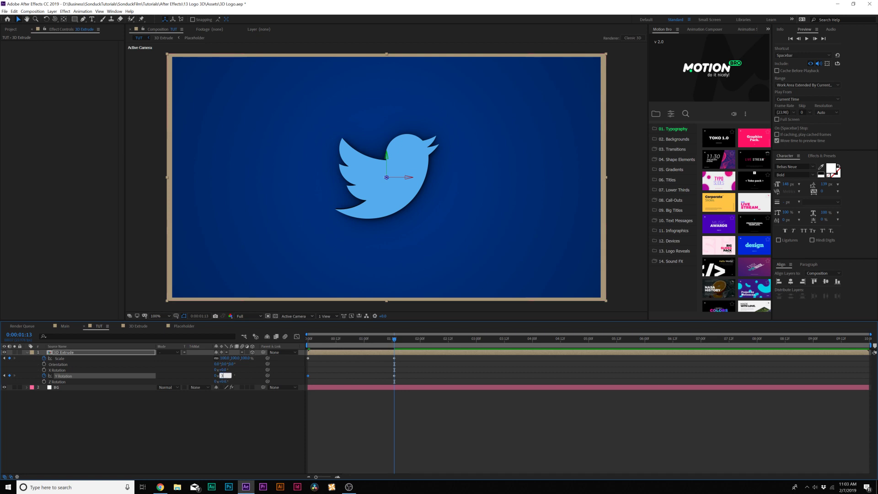
text(360)
click(218, 458)
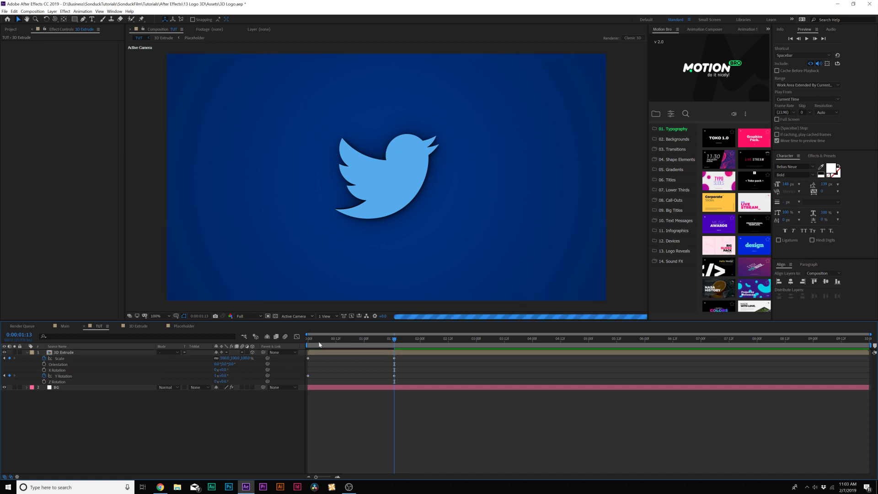
drag(409, 359, 287, 387)
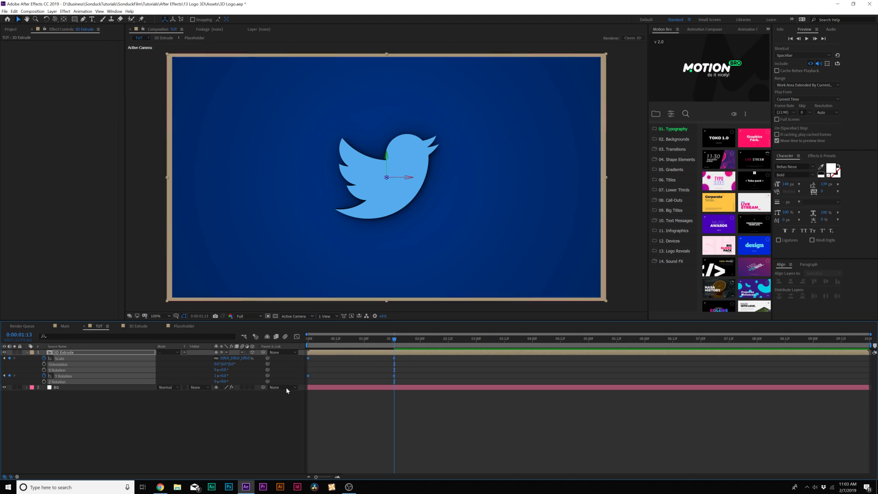
click(282, 436)
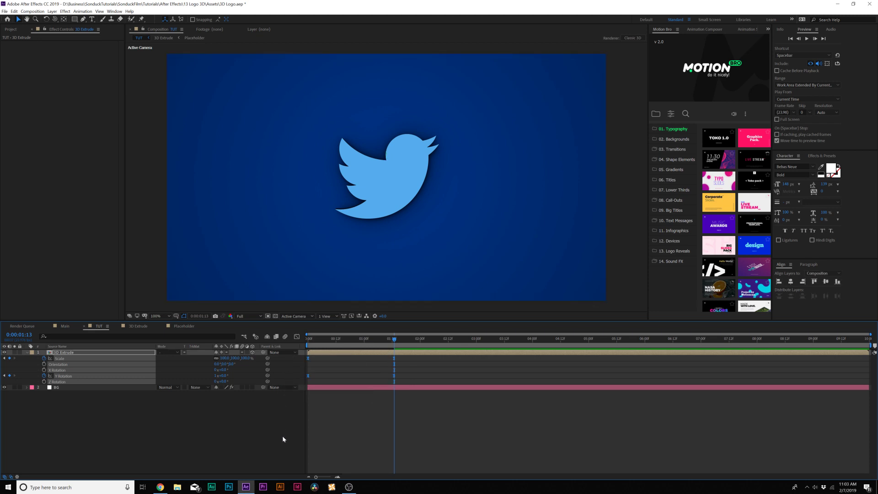
drag(324, 341, 384, 341)
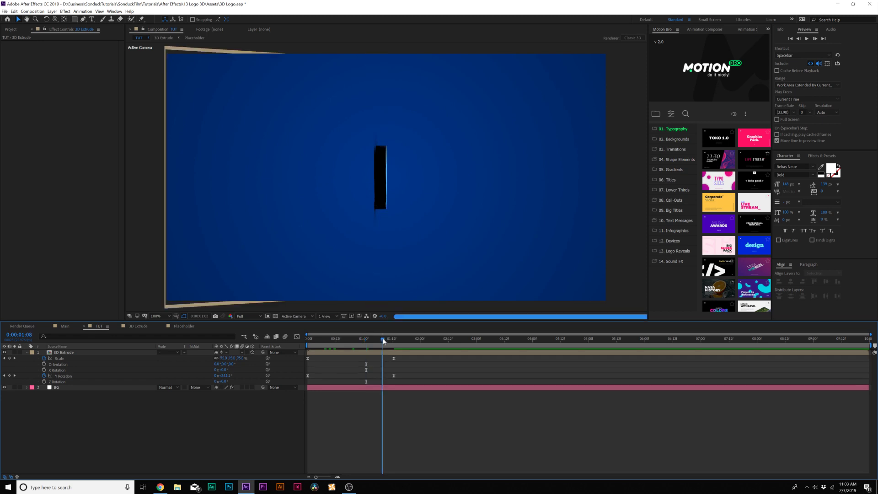
drag(392, 341, 411, 343)
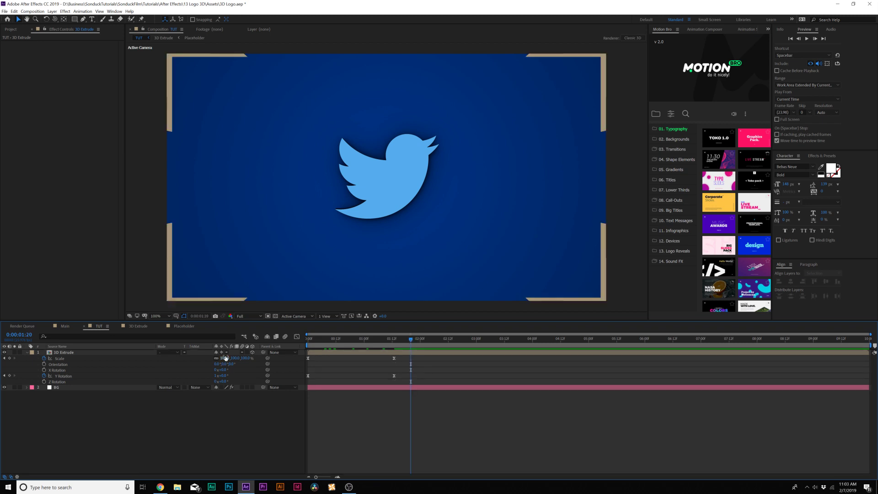
Step: Overshoot Scale to 114% with a slight Y turn, then settle at 100% and 0° by 2:04
drag(226, 358, 232, 358)
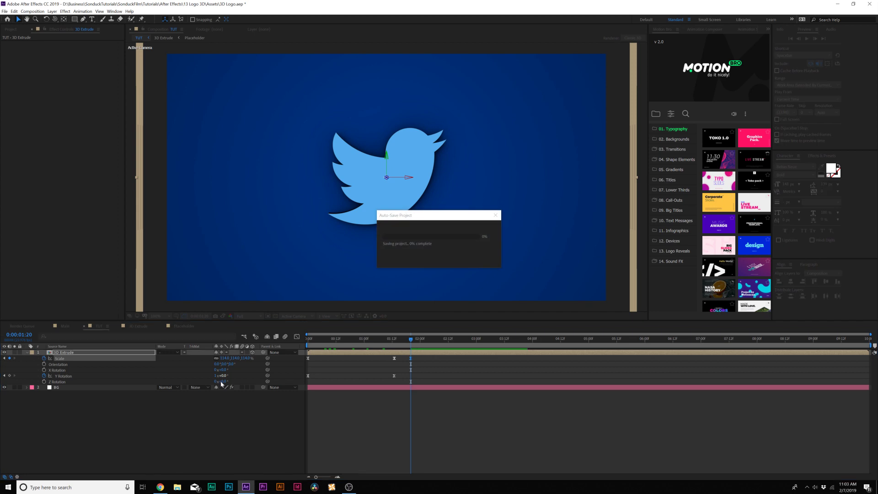
drag(222, 376, 231, 376)
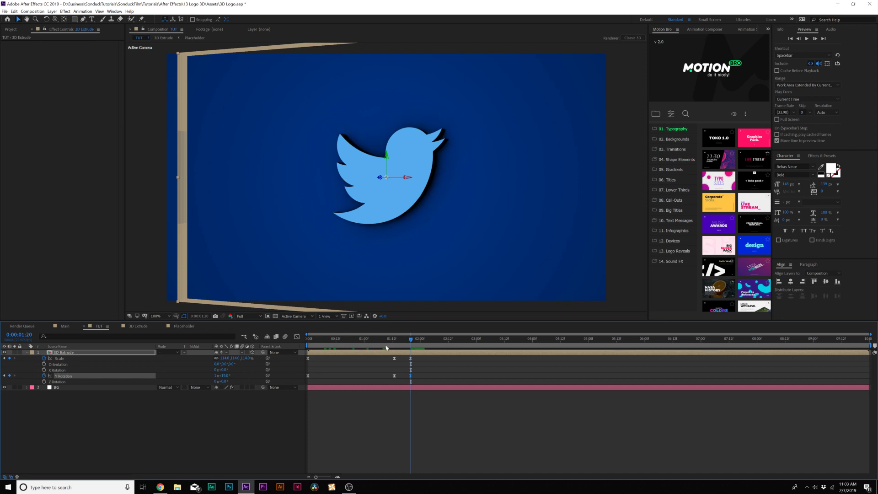
click(428, 340)
click(429, 340)
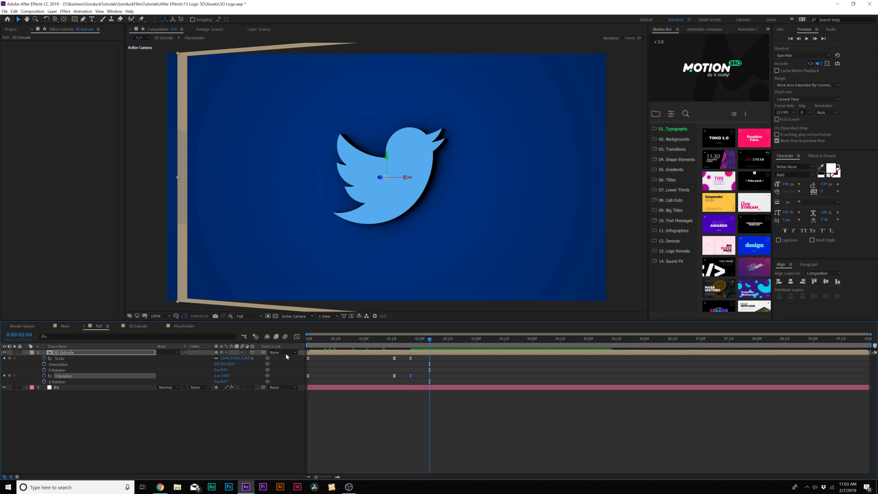
click(226, 358)
text(100)
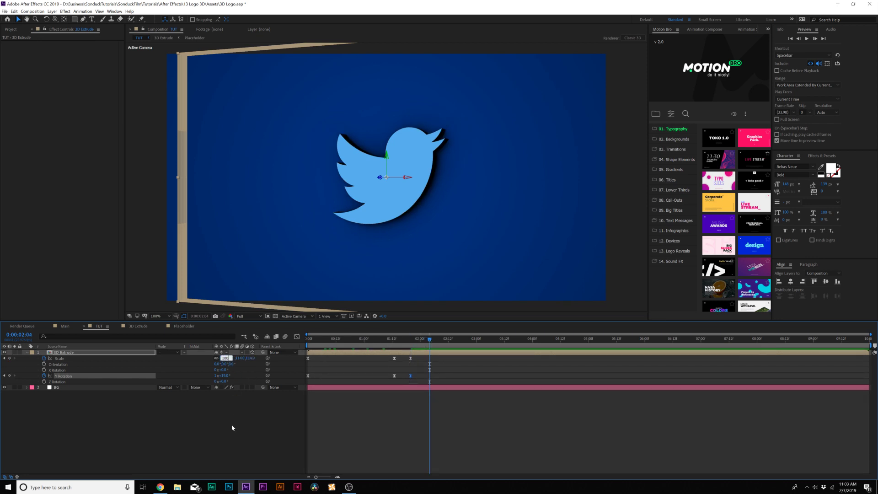
key(Return)
text(0)
key(Return)
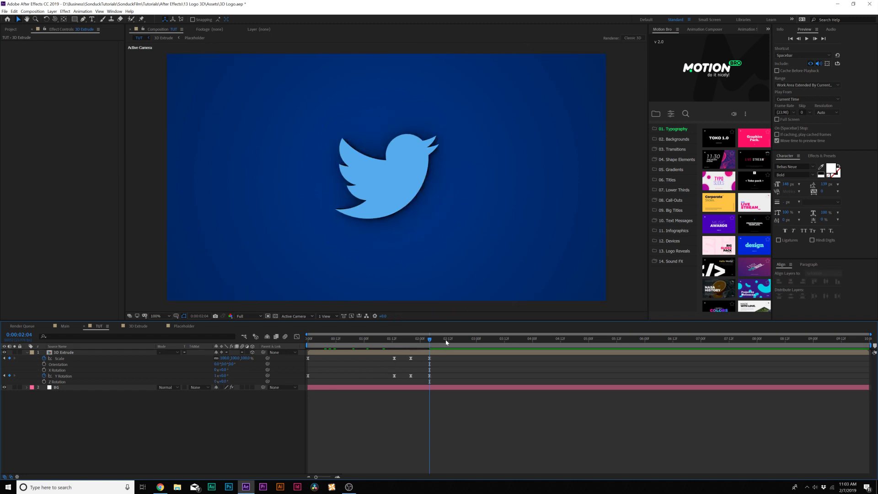
Step: Turn the bird's Y Rotation to 37° at 5:12 and preview the animation
drag(474, 348, 617, 341)
drag(223, 376, 235, 376)
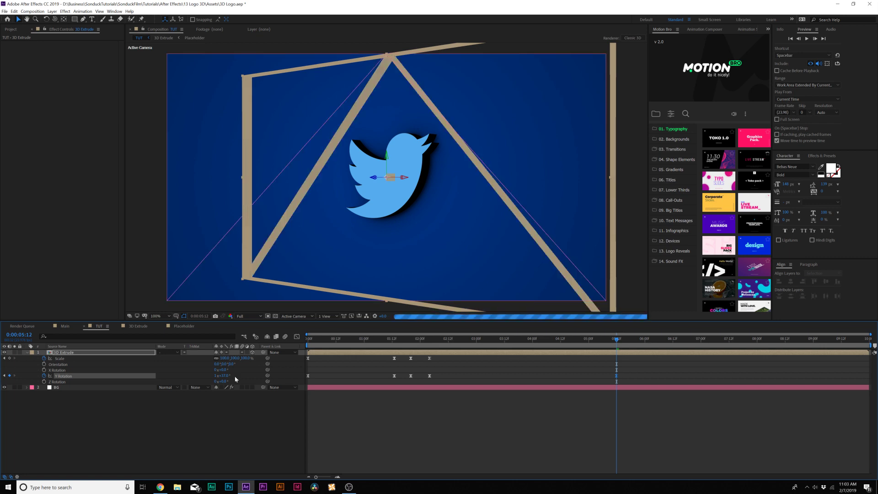
click(254, 424)
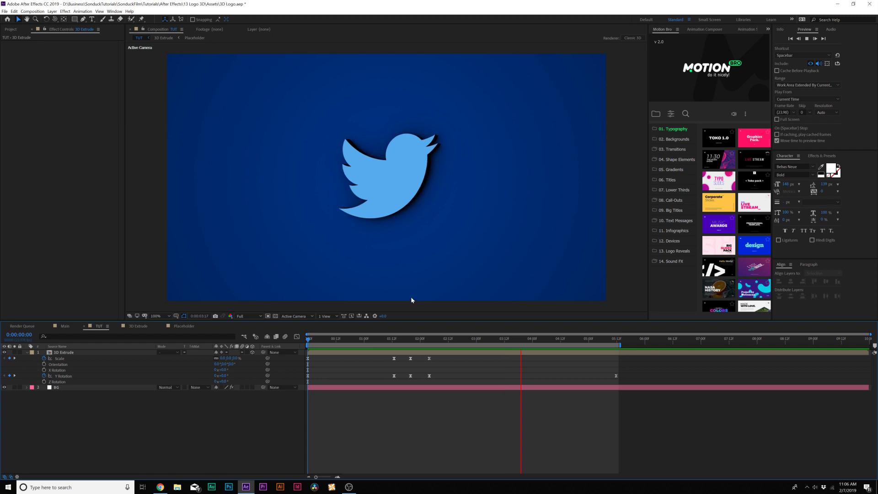
key(space)
double_click(72, 352)
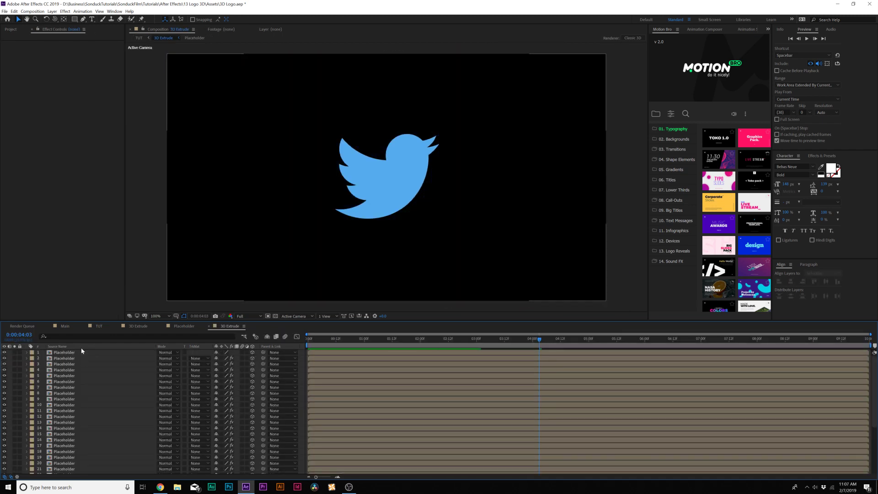
Step: Add horizontally centred 'Follow US' text beneath the bird inside the Placeholder precomp
double_click(61, 353)
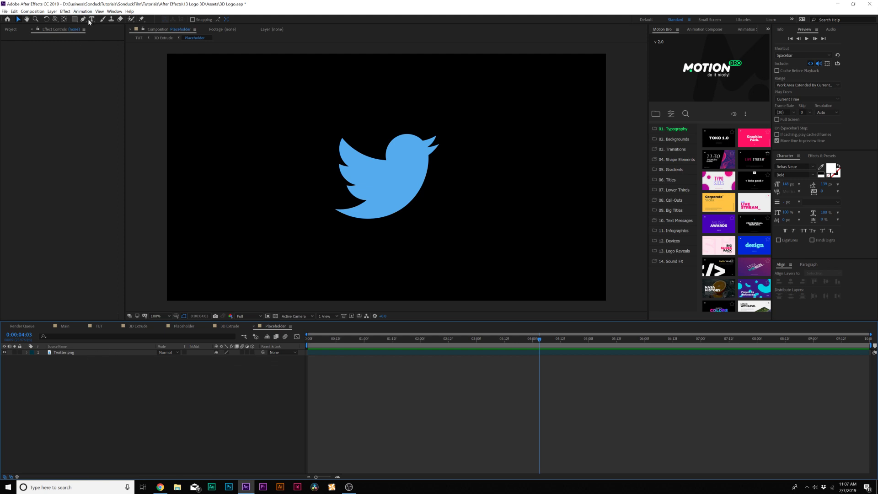
click(90, 21)
click(344, 253)
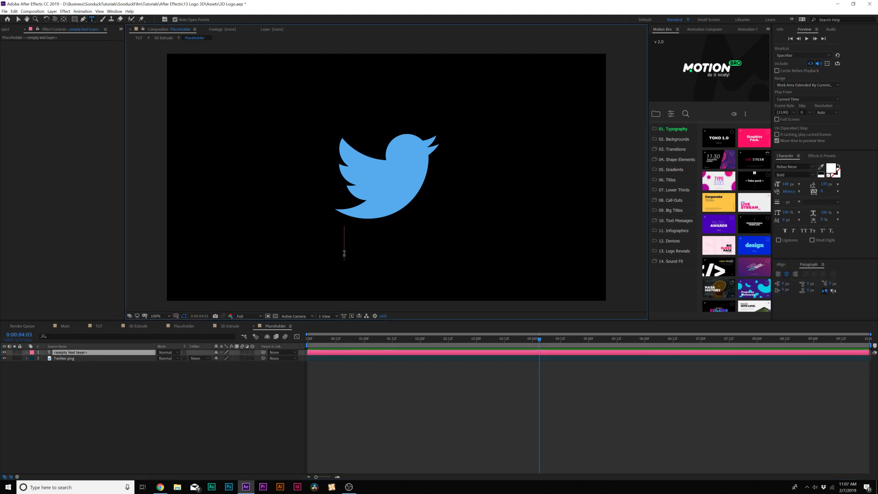
text(Follow US)
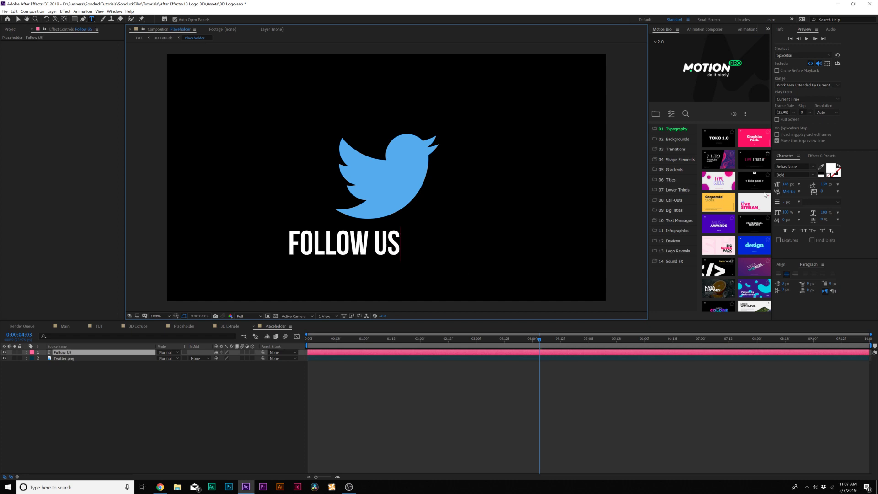
click(789, 264)
click(791, 282)
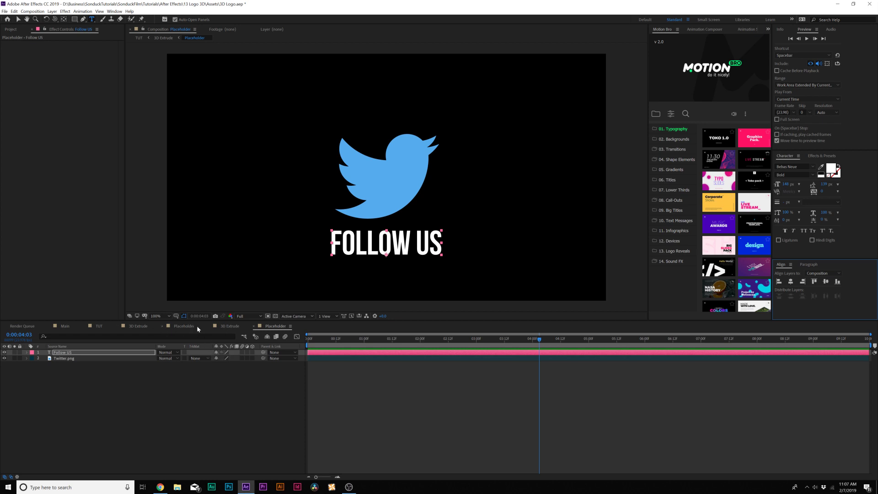
click(100, 326)
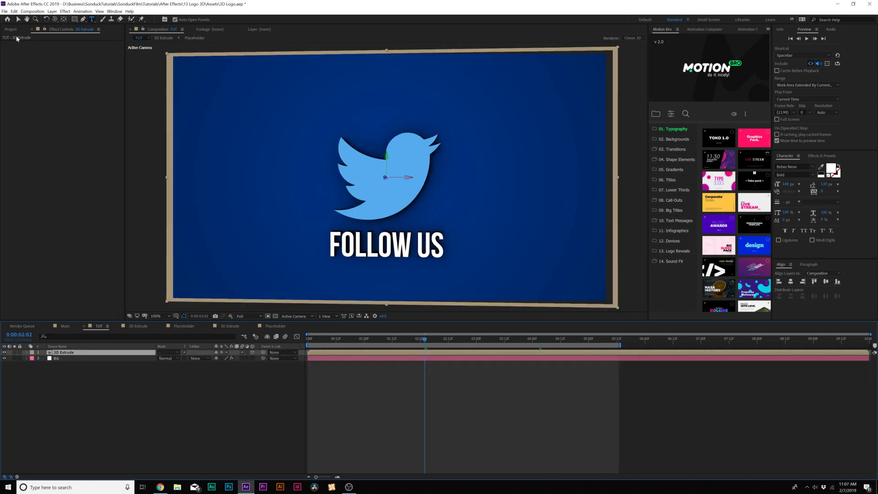
Step: Apply CC Light Sweep to the 3D Extrude layer at 2:02
click(17, 19)
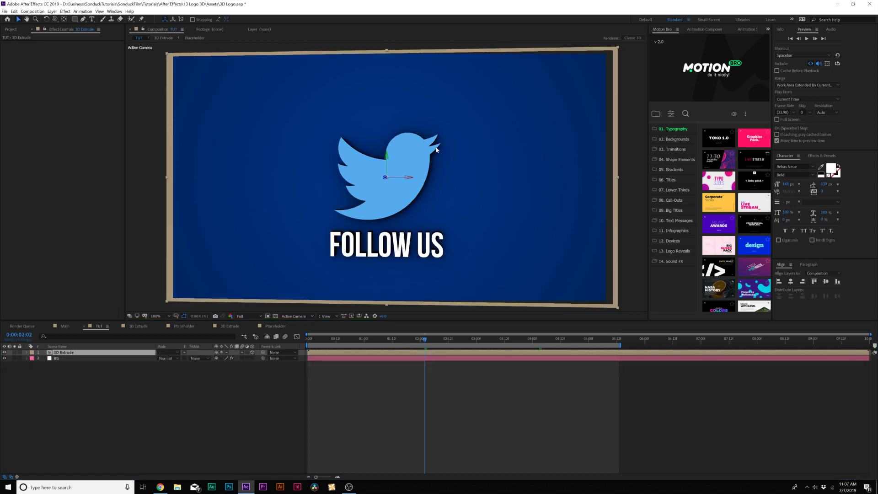
click(65, 11)
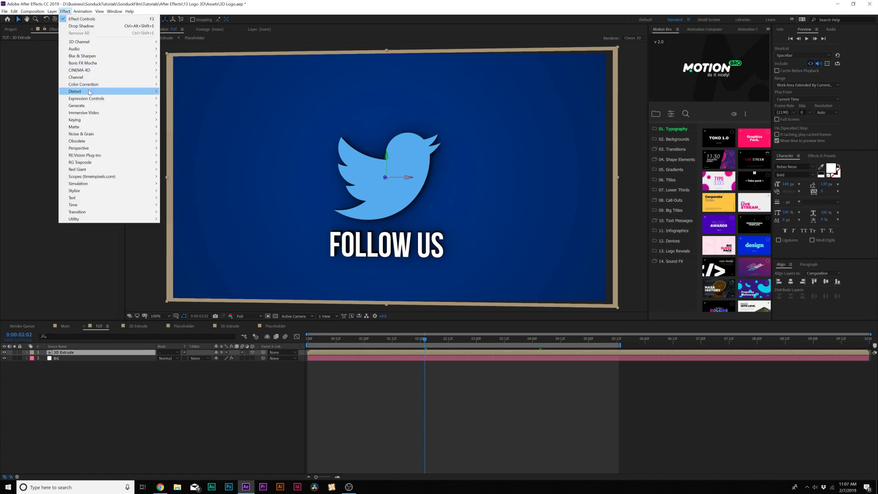
mouse_move(87, 106)
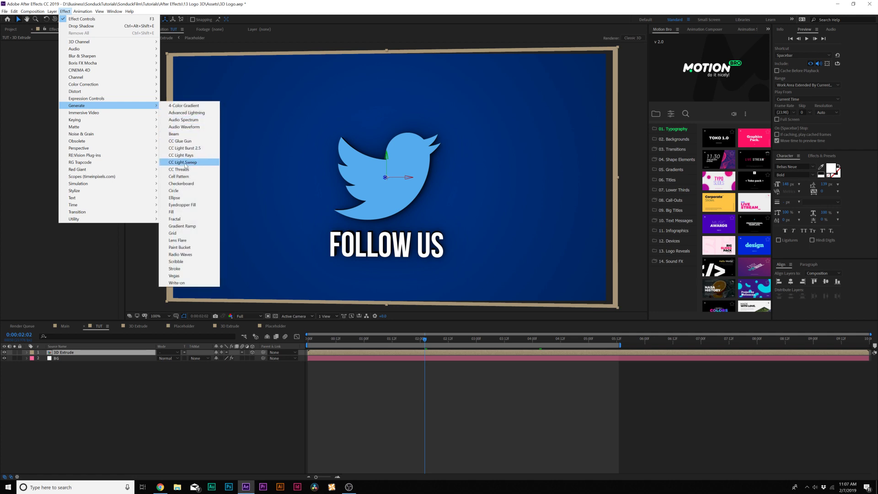
click(185, 163)
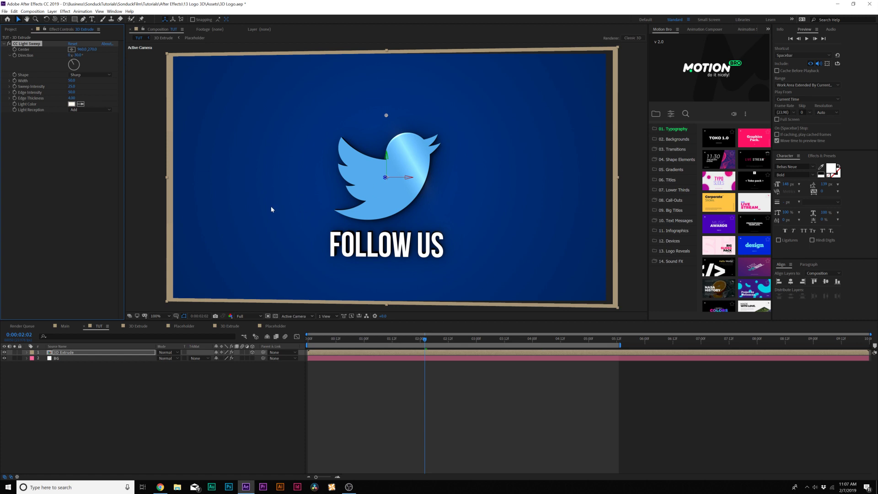
Step: Keyframe the sweep Center at the upper right, then move it lower left at 5:00
click(72, 49)
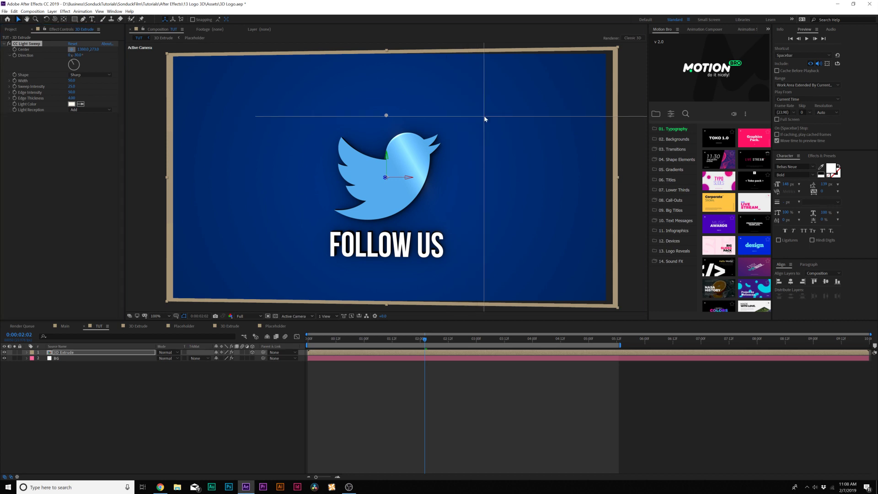
click(484, 116)
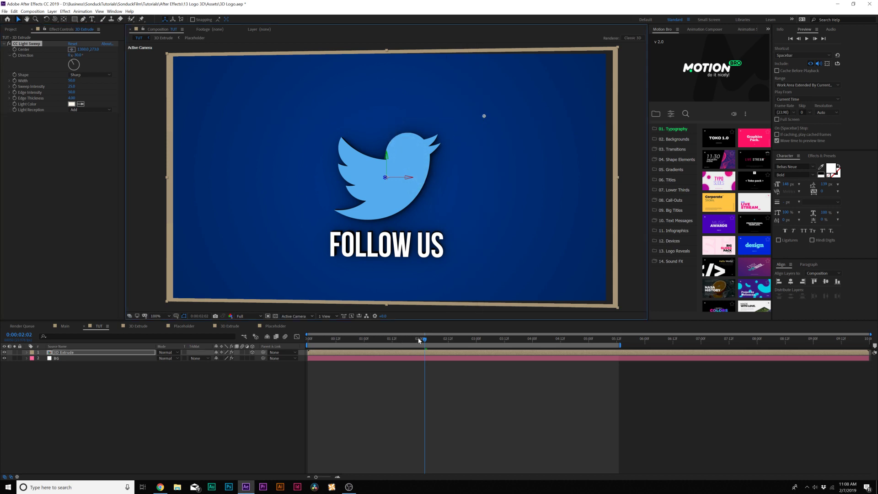
click(14, 50)
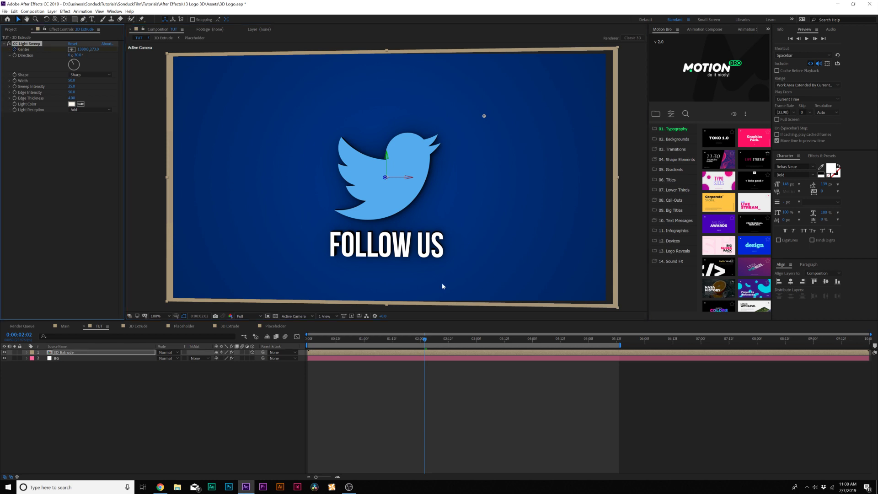
click(588, 342)
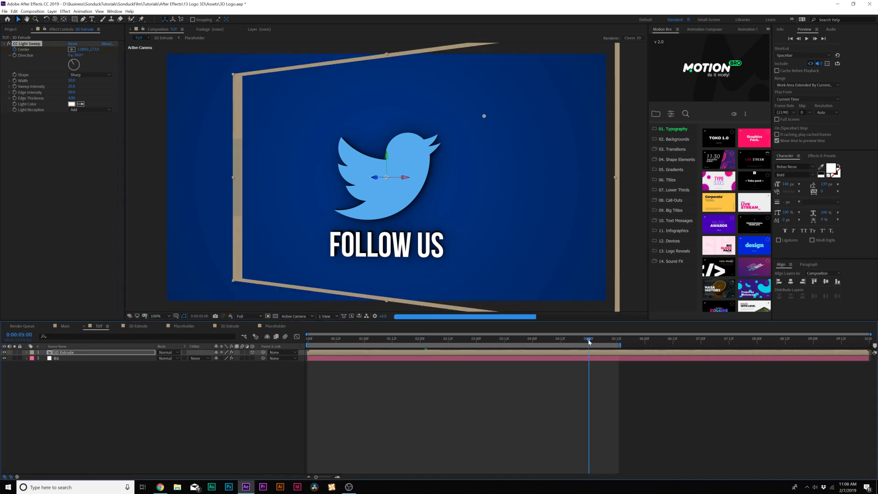
drag(485, 116, 333, 207)
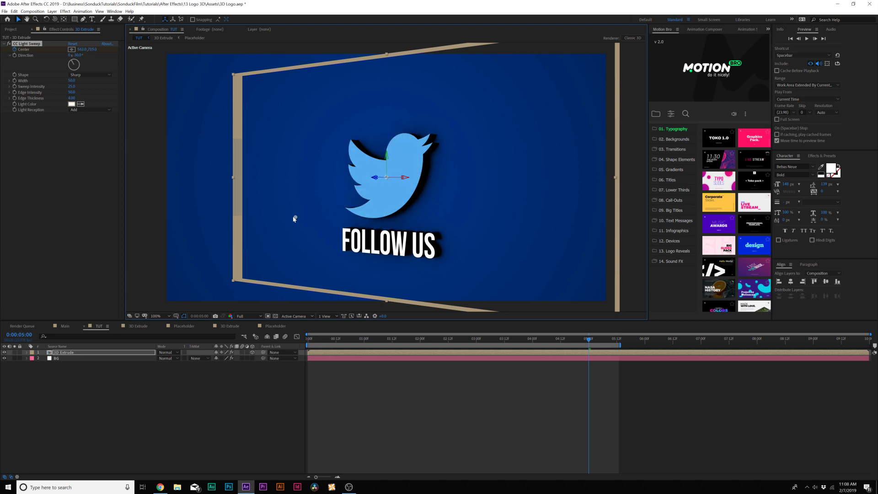
click(436, 341)
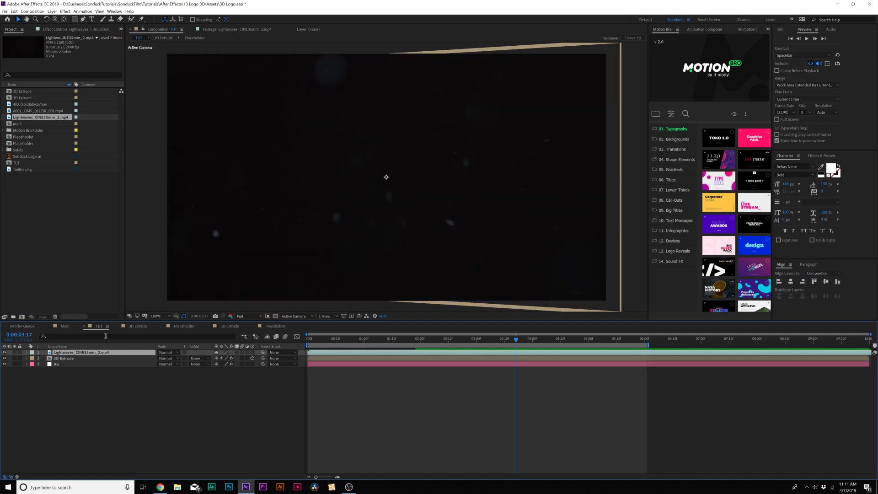
Step: Scale the Lightwaves clip to 54% in Screen mode and place the bokeh clip under 3D Extrude
key(s)
drag(223, 358, 220, 359)
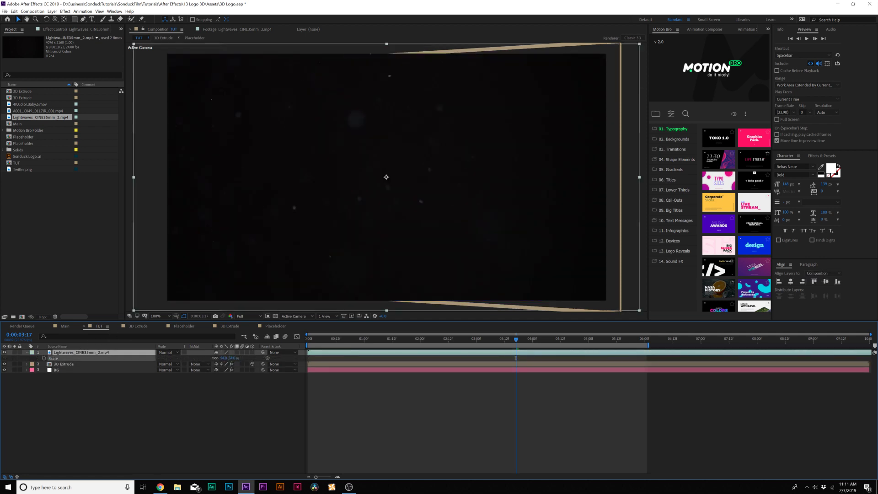
click(163, 353)
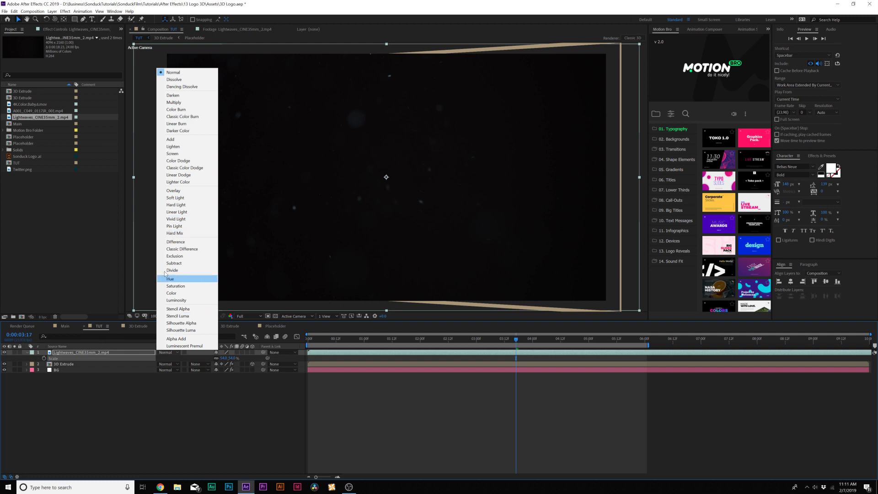
click(172, 155)
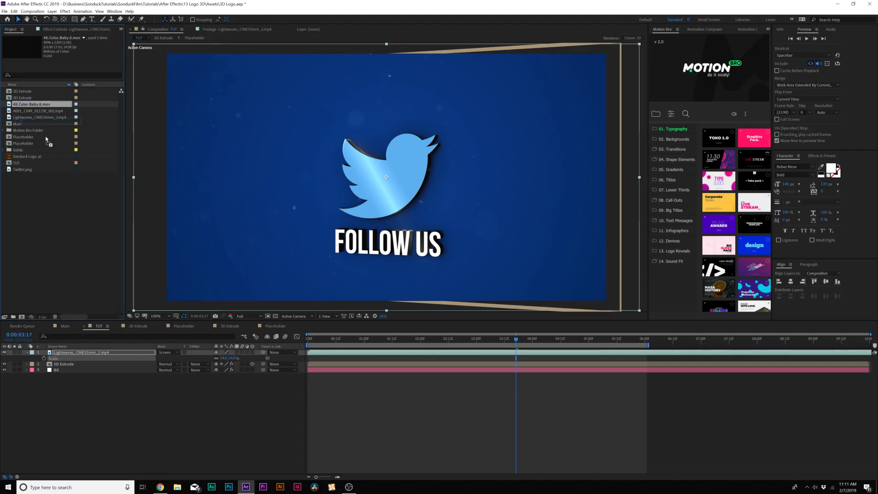
drag(77, 339, 72, 367)
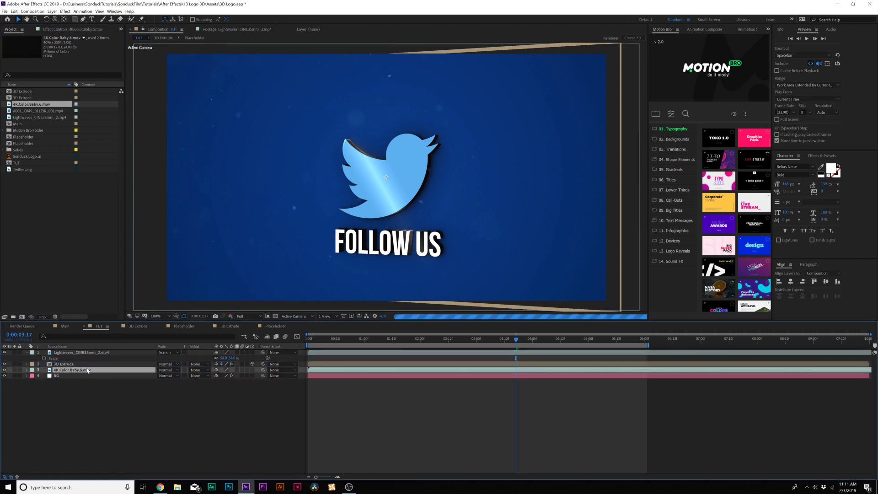
key(s)
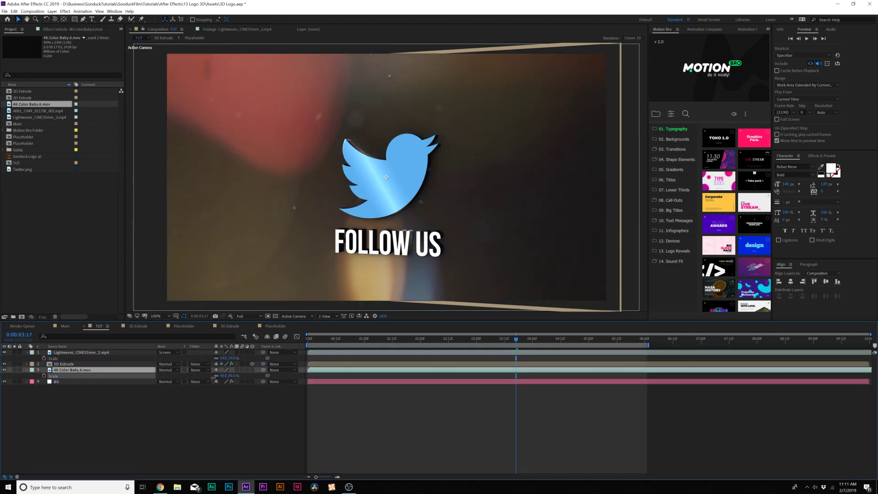